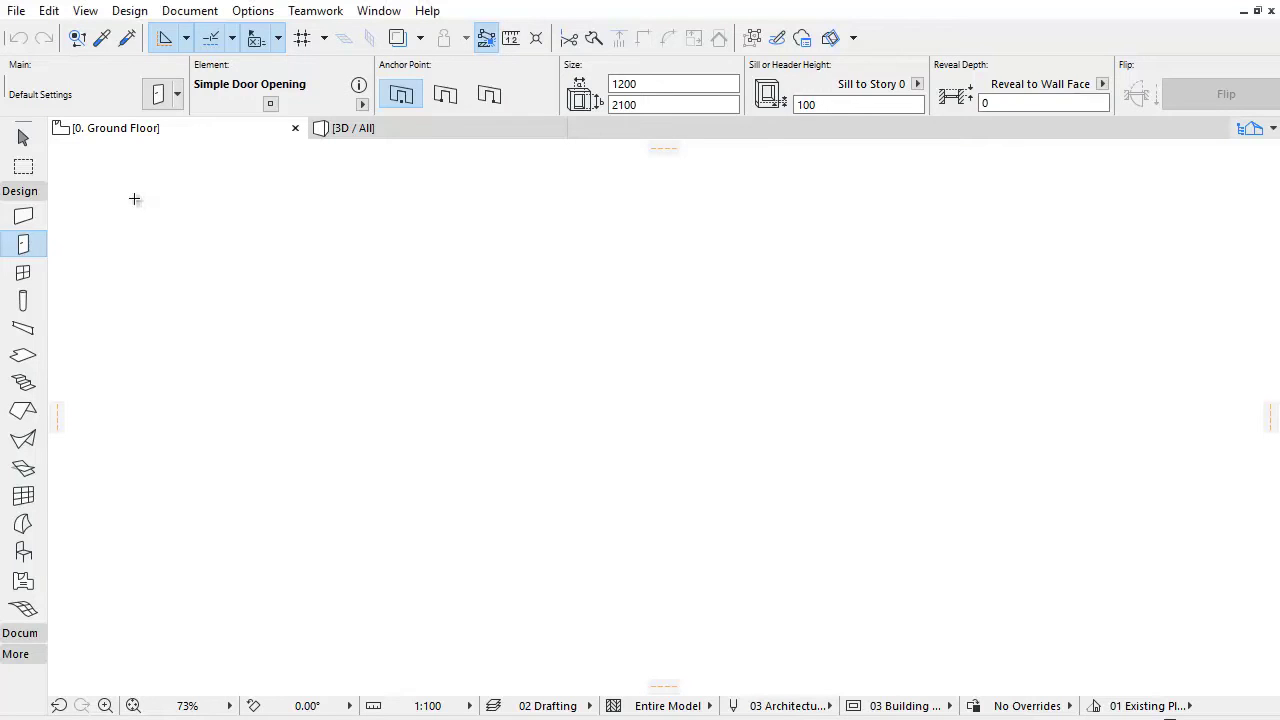
Open the Library Manager from File > Libraries and Objects
{"action": "left_click", "coordinate": [16, 11]}
{"action": "mouse_move", "coordinate": [189, 316]}
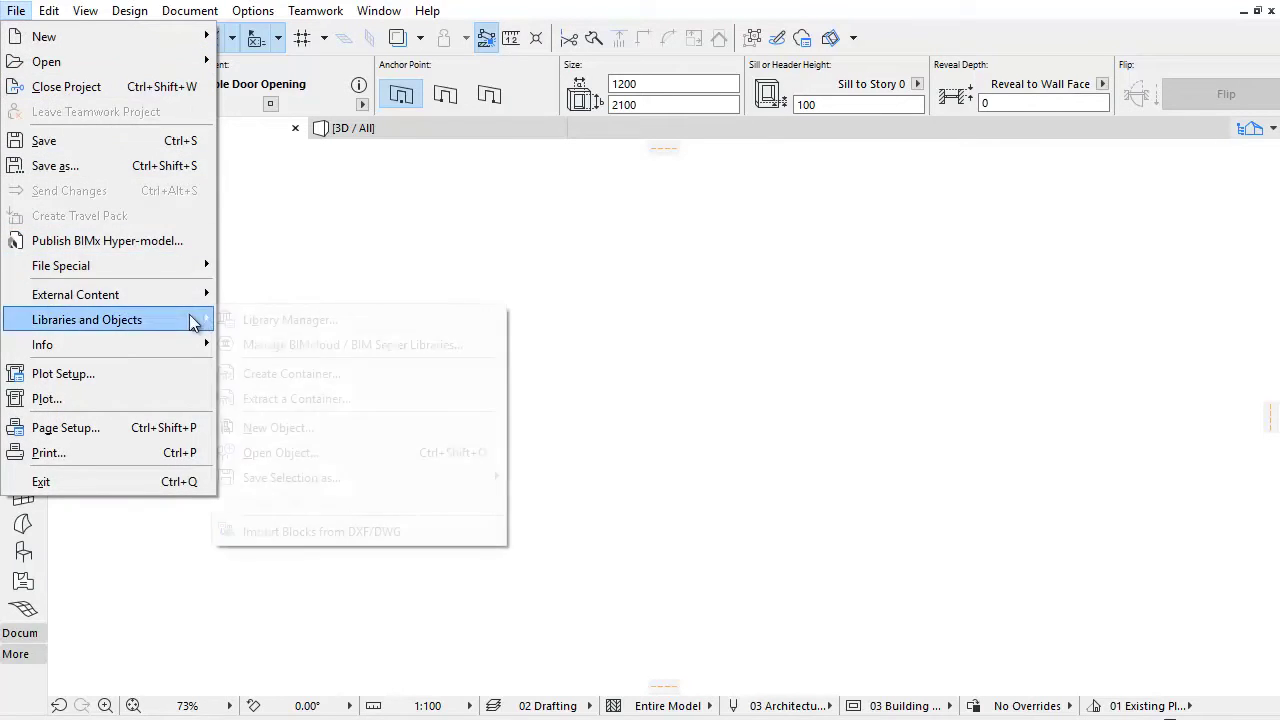
{"action": "left_click", "coordinate": [363, 322]}
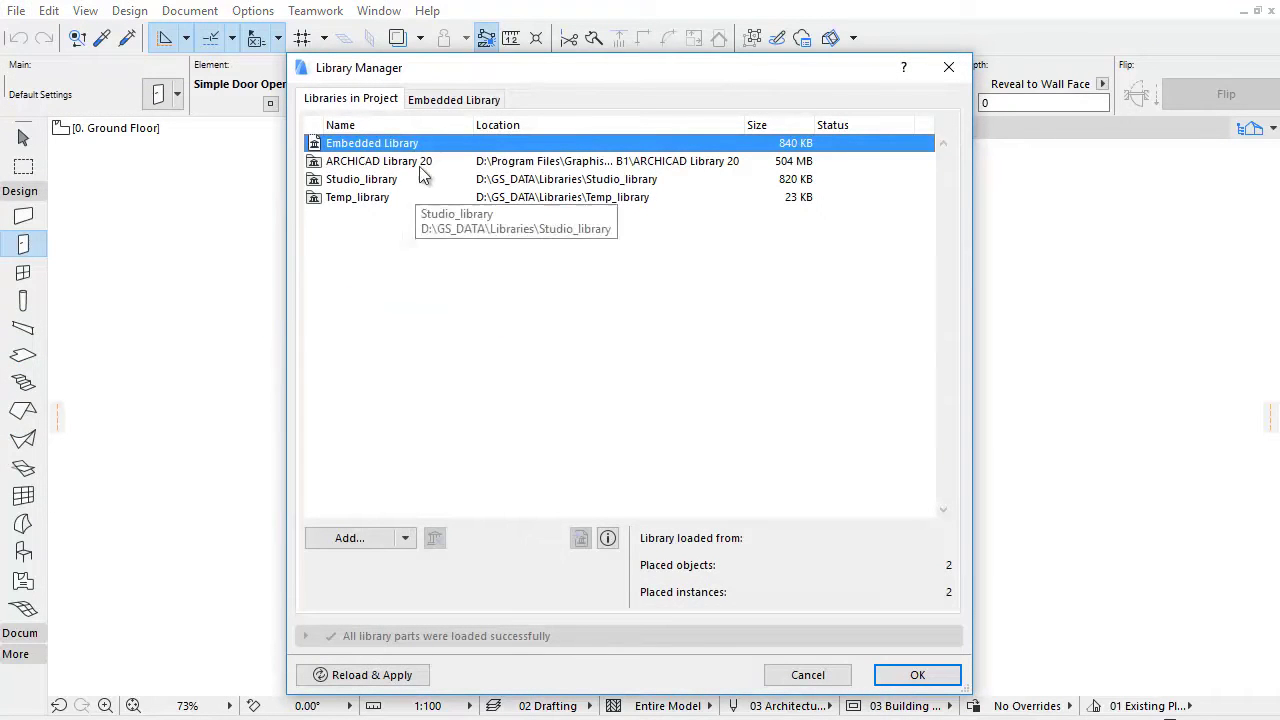
In the Embedded Library, expand GSM and Textures and browse to 01 Objects > 03 Stairs
{"action": "left_click", "coordinate": [450, 102]}
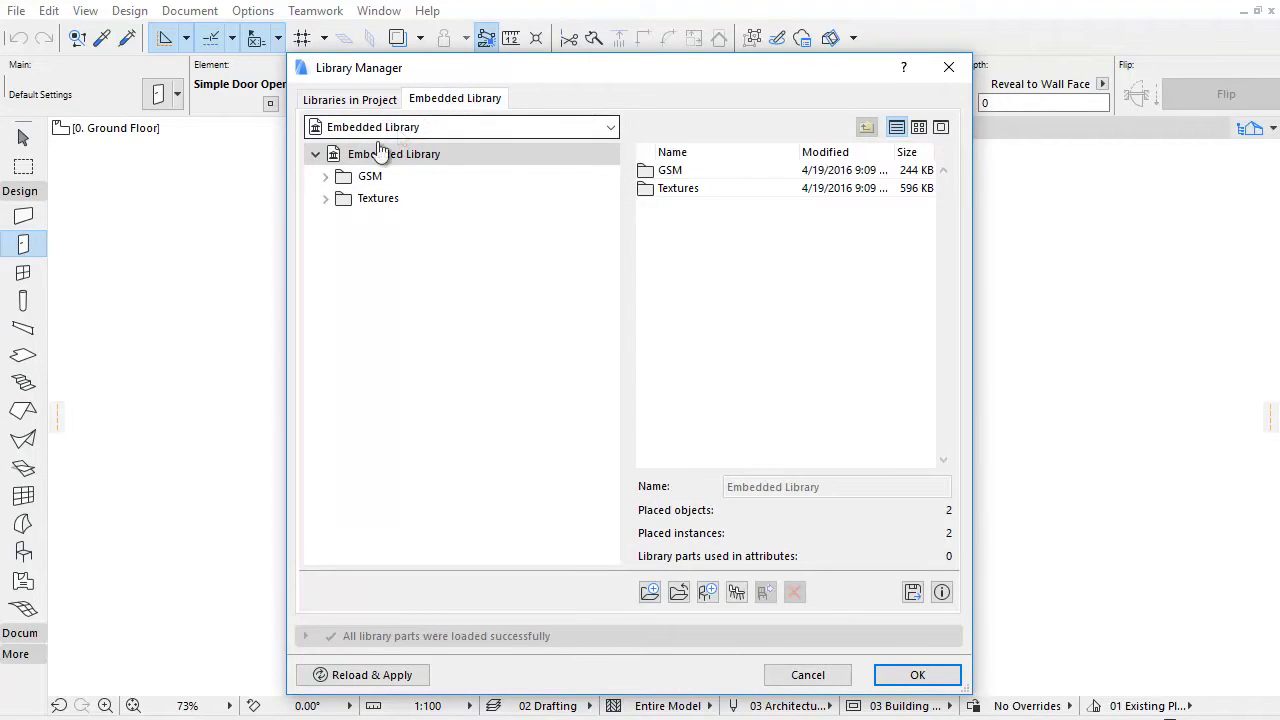
{"action": "left_click", "coordinate": [326, 180]}
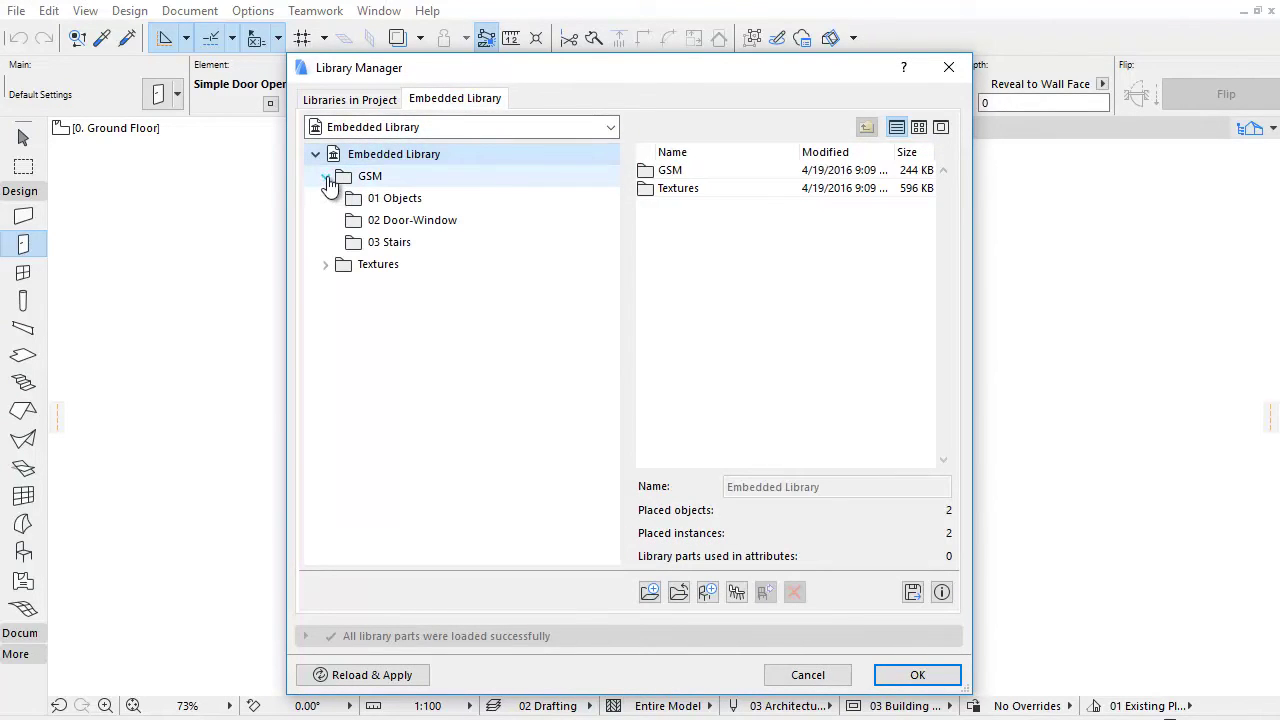
{"action": "left_click", "coordinate": [326, 265]}
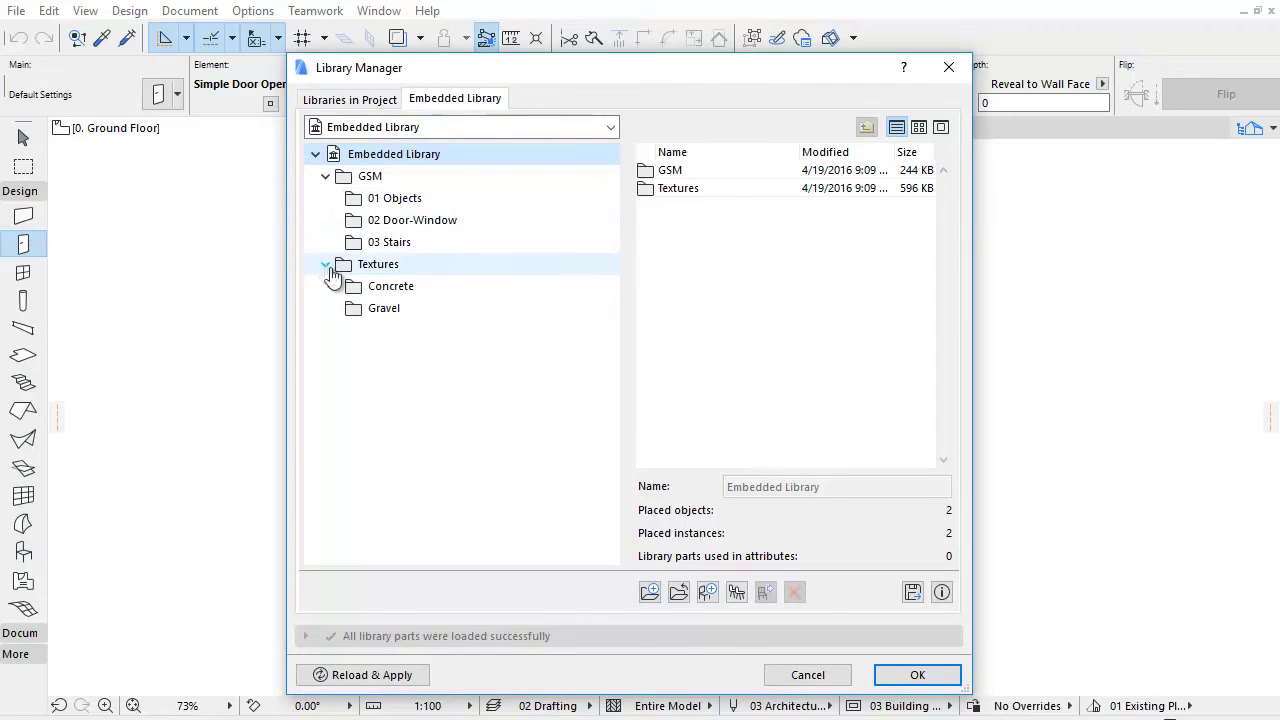
{"action": "left_click", "coordinate": [431, 203]}
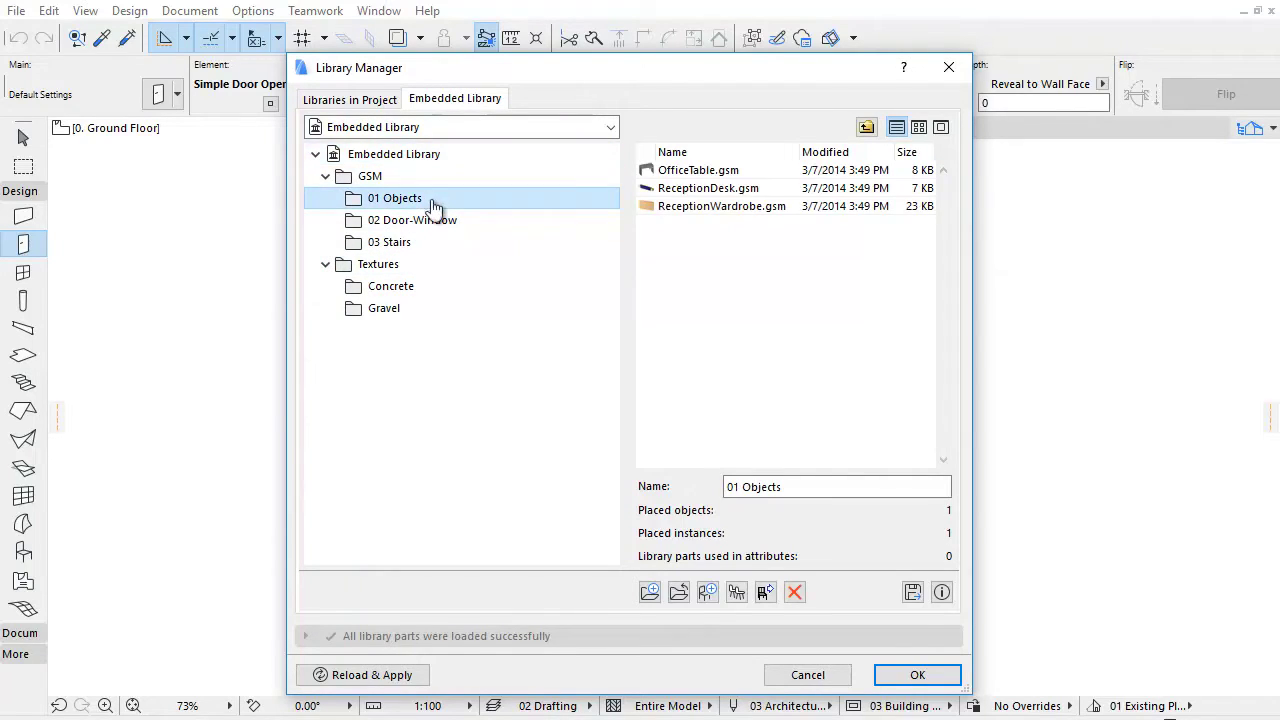
{"action": "left_click", "coordinate": [437, 242]}
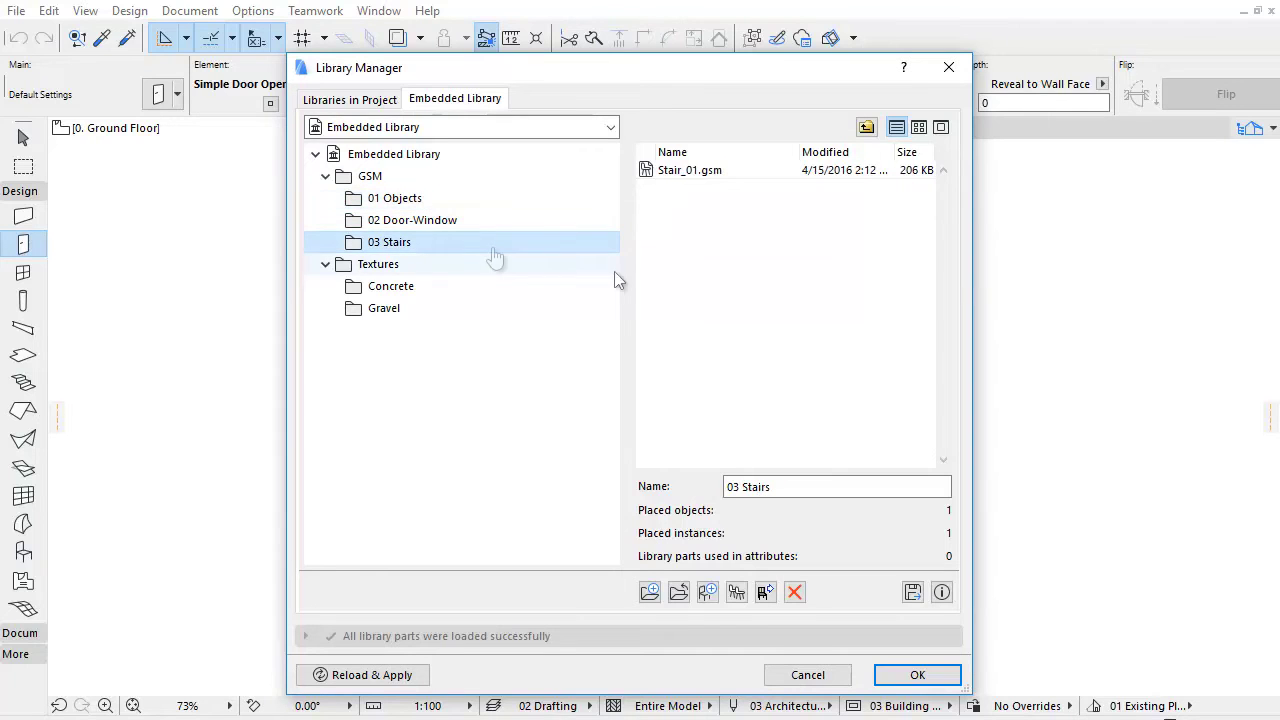
Rename the object Stair_01.gsm to Stair-20 using the Name field
{"action": "left_click", "coordinate": [714, 172]}
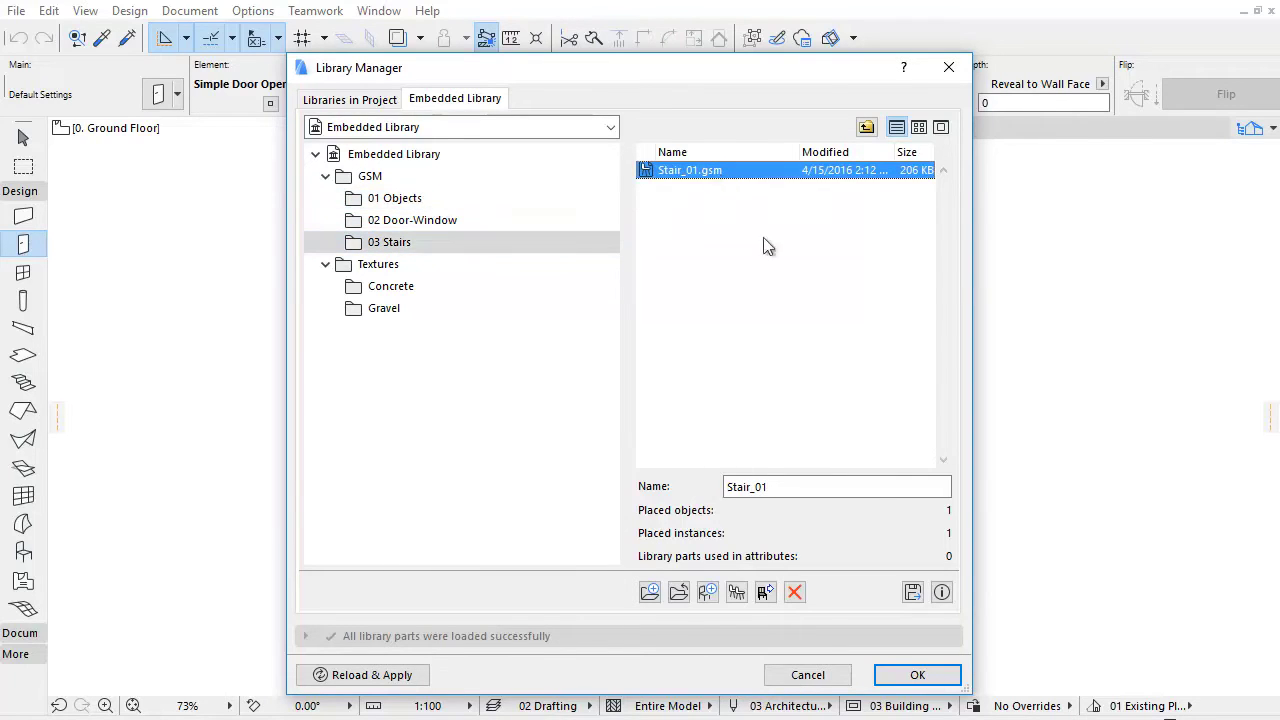
{"action": "left_click", "coordinate": [792, 486]}
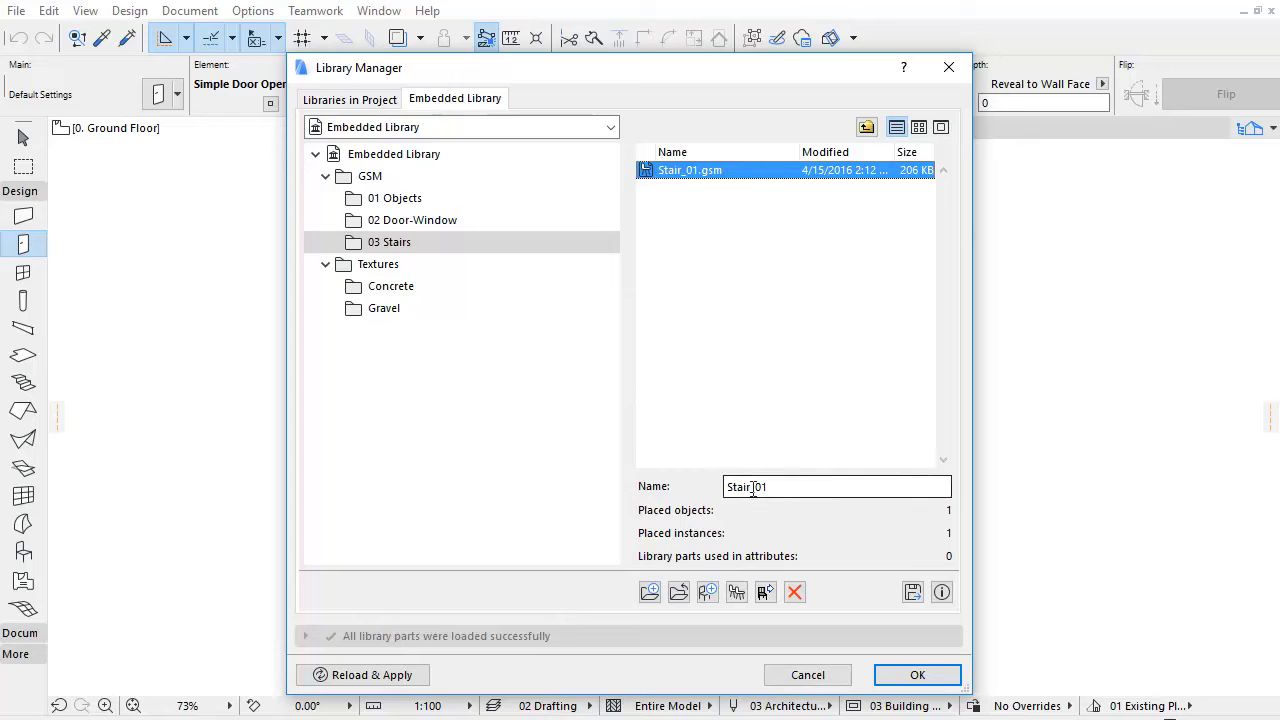
{"action": "left_click_drag", "start_coordinate": [751, 487], "coordinate": [758, 487]}
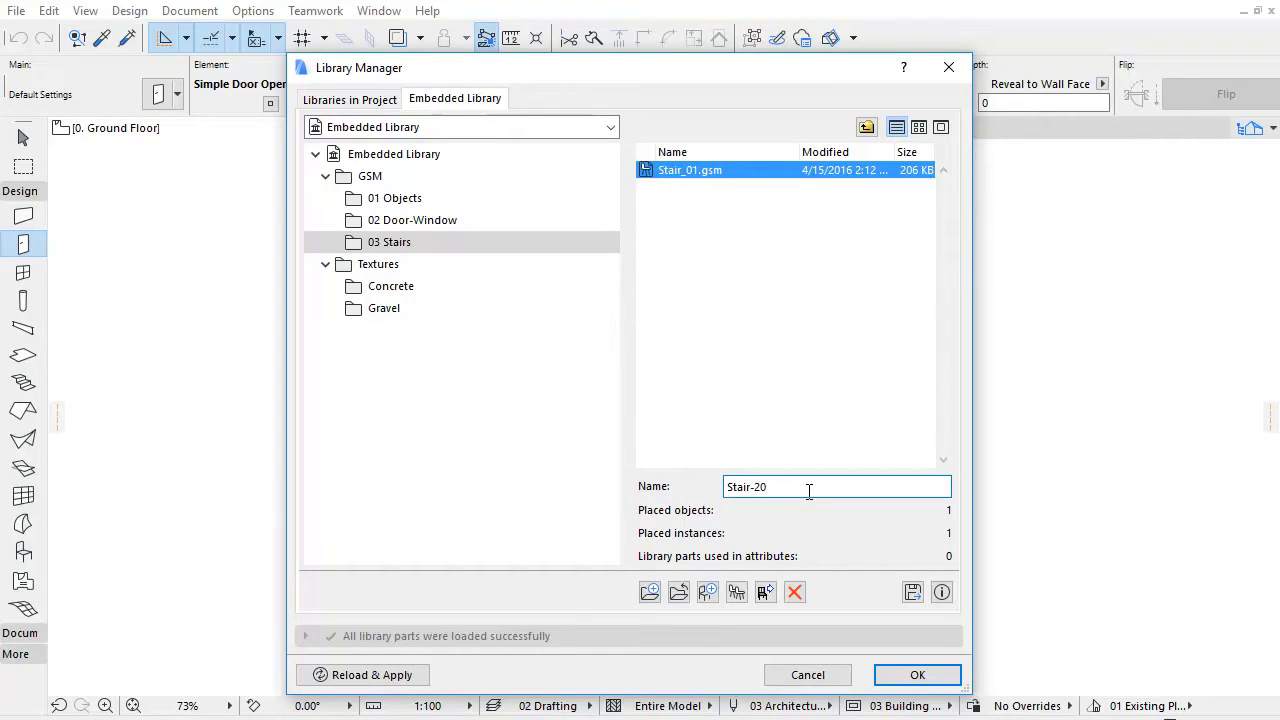
{"action": "left_click", "coordinate": [782, 354]}
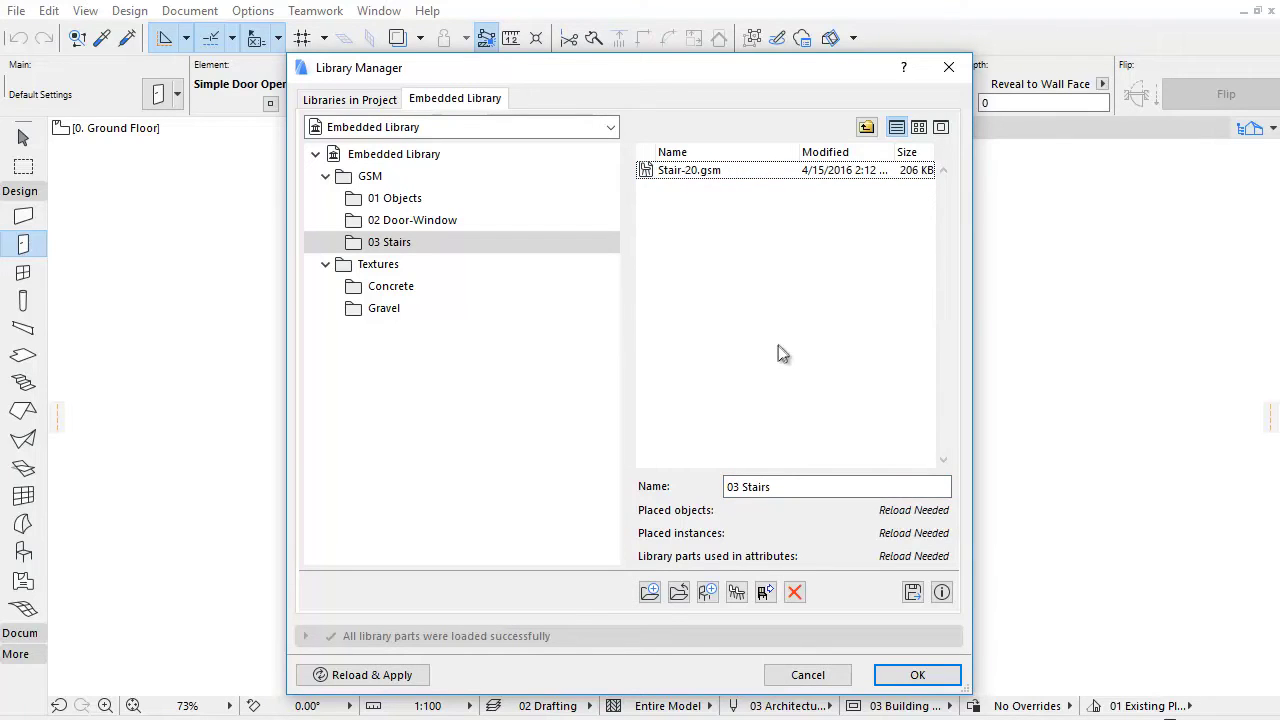
Create an empty folder named Wood inside Textures and start an Import Folder
{"action": "left_click", "coordinate": [398, 268]}
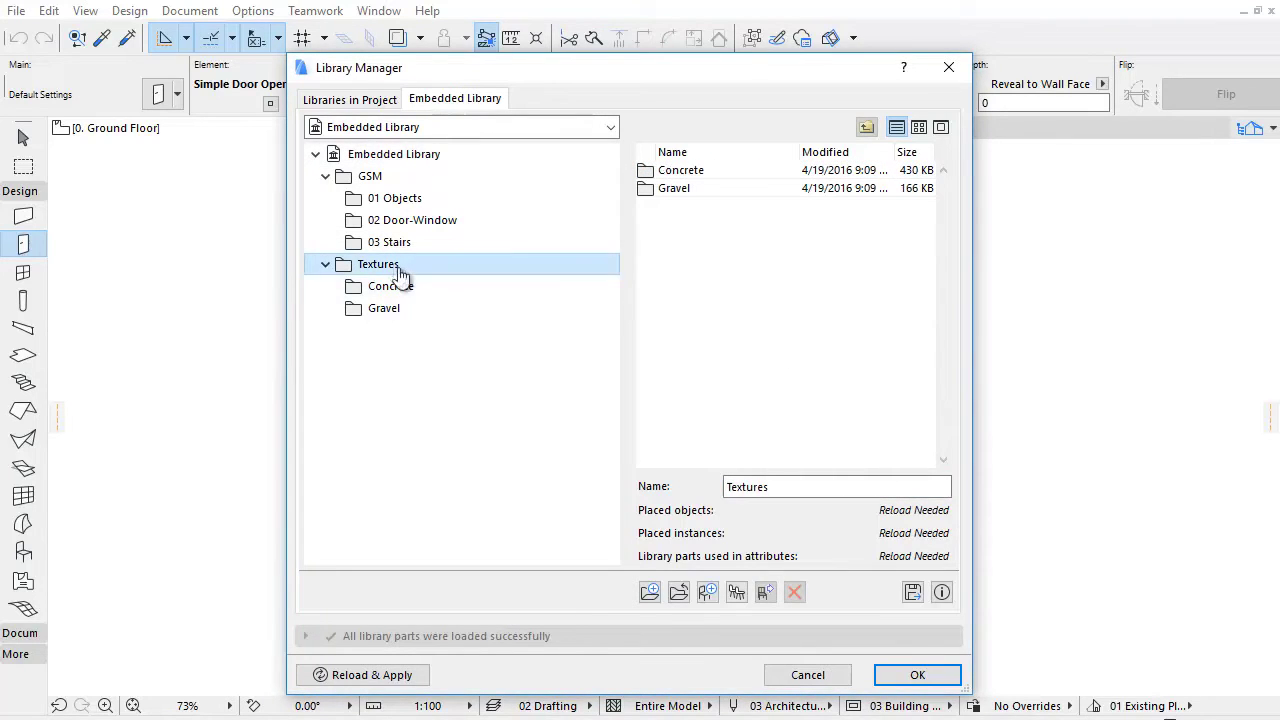
{"action": "left_click", "coordinate": [651, 593]}
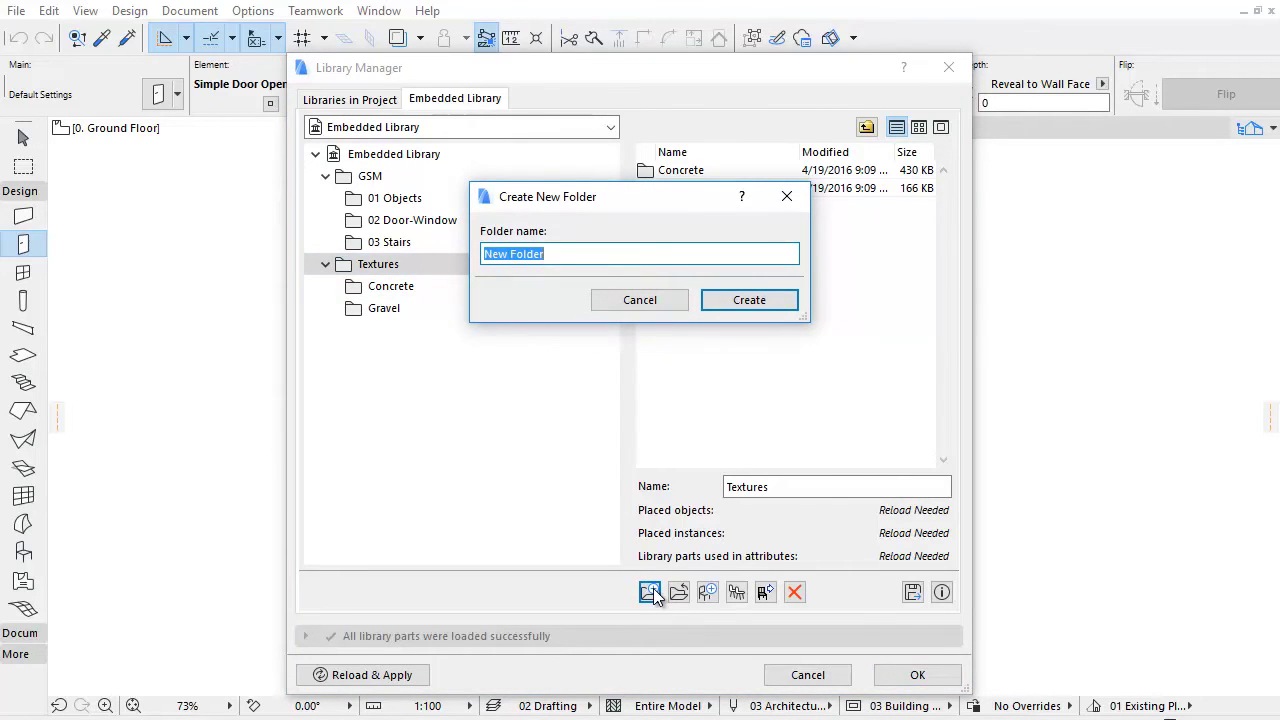
{"action": "type", "text": "Wood"}
{"action": "left_click", "coordinate": [770, 302]}
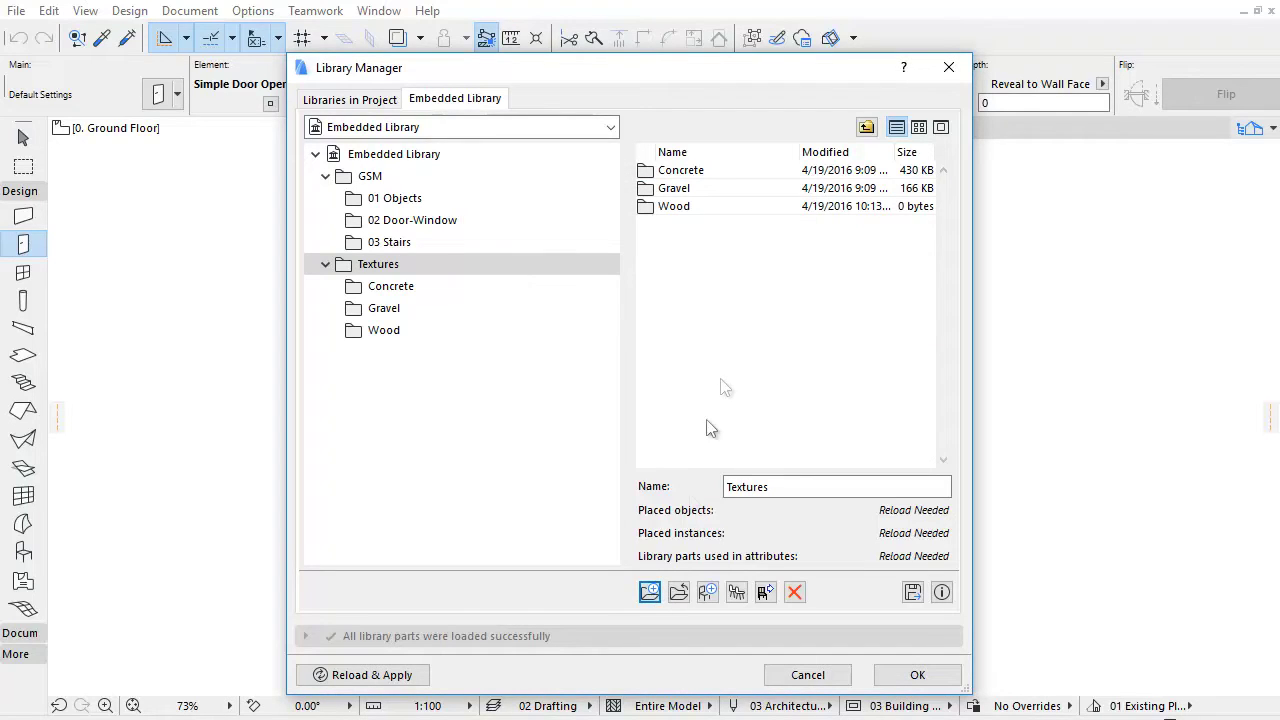
{"action": "left_click", "coordinate": [679, 592]}
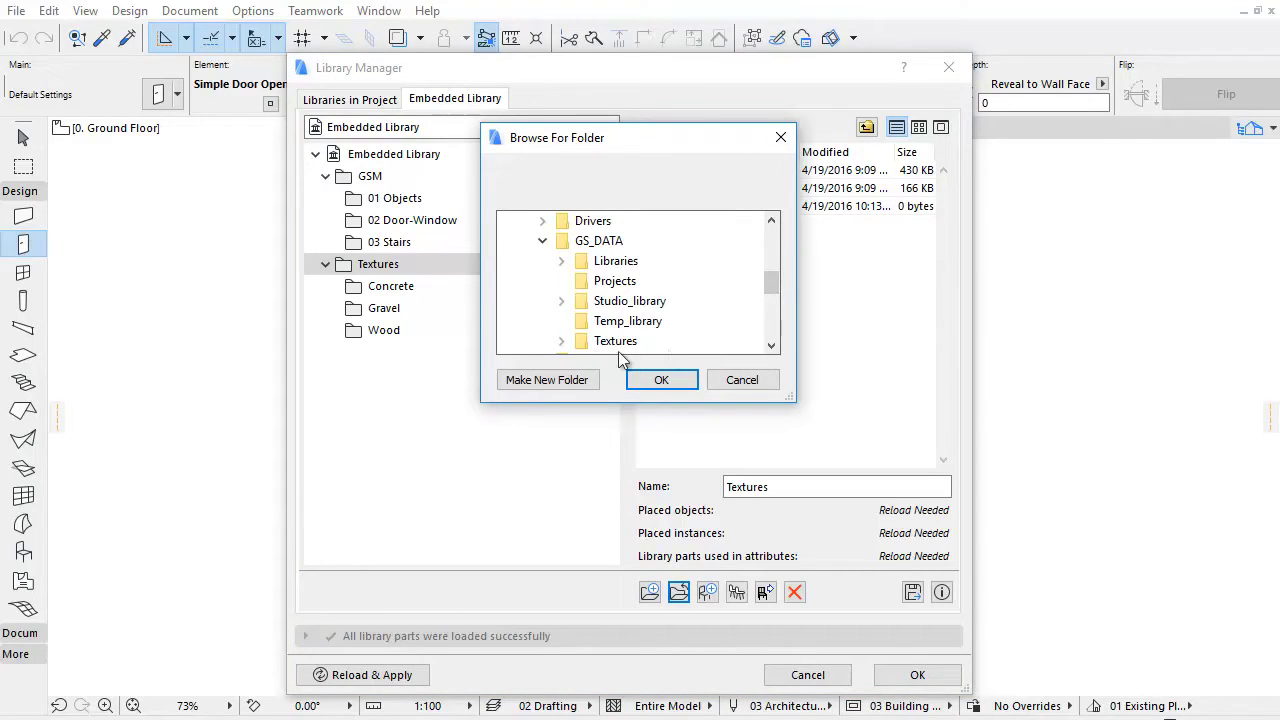
Import the Tiles folder from disk's GS_DATA > Textures into the library's Textures
{"action": "left_click", "coordinate": [561, 341]}
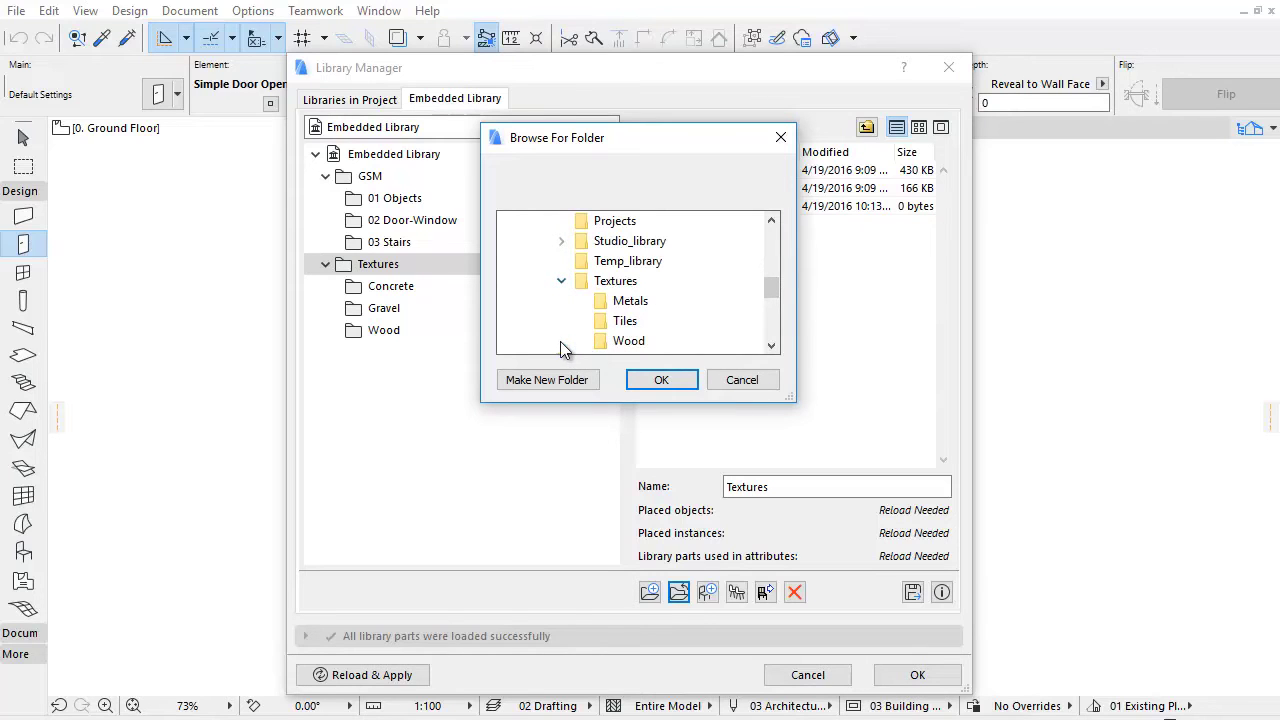
{"action": "left_click", "coordinate": [632, 324]}
{"action": "left_click", "coordinate": [662, 380]}
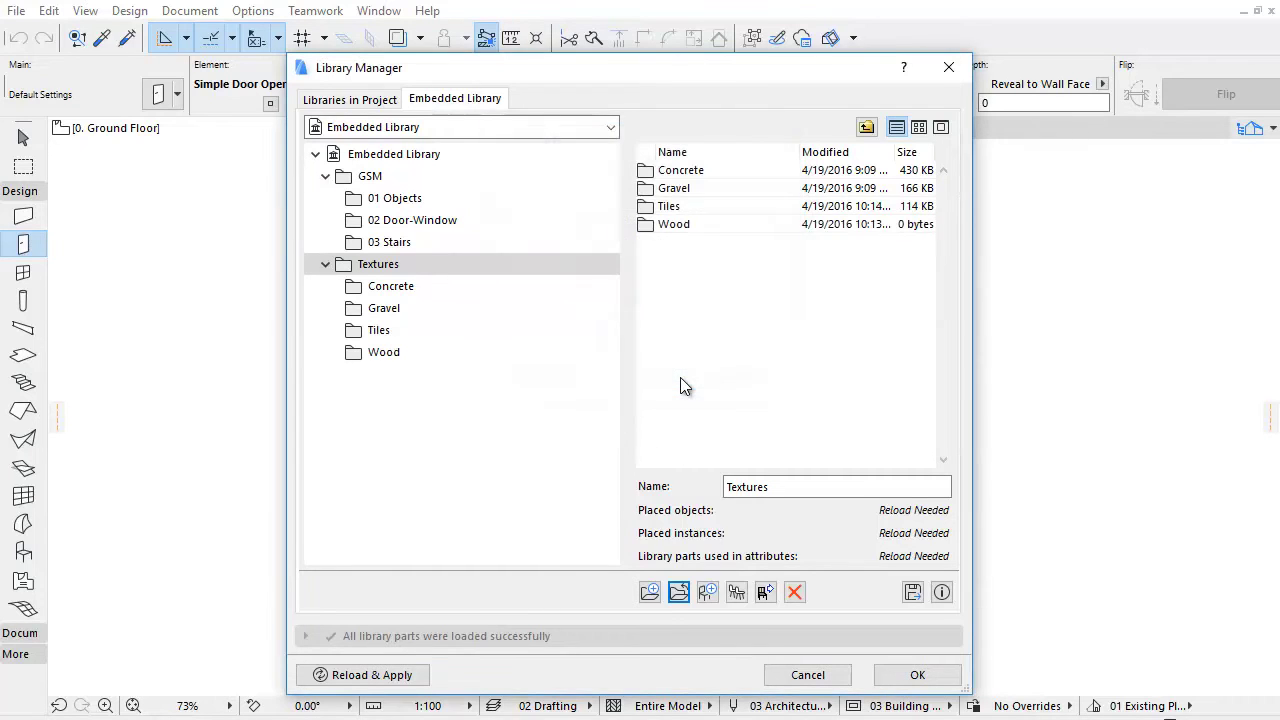
Import Wood 06.jpg, Wood 06B.jpg and Wood 07.jpg into the Wood folder, then select Wood 06B.jpg
{"action": "left_click", "coordinate": [390, 332]}
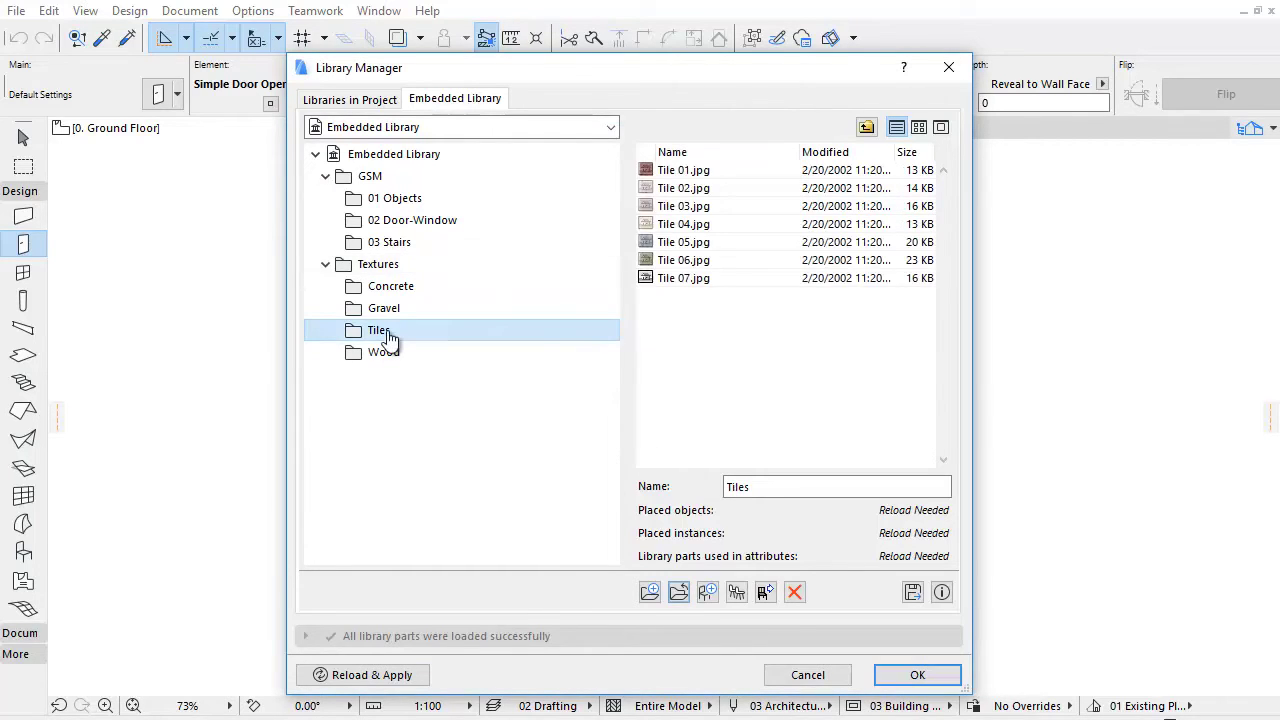
{"action": "left_click", "coordinate": [388, 358]}
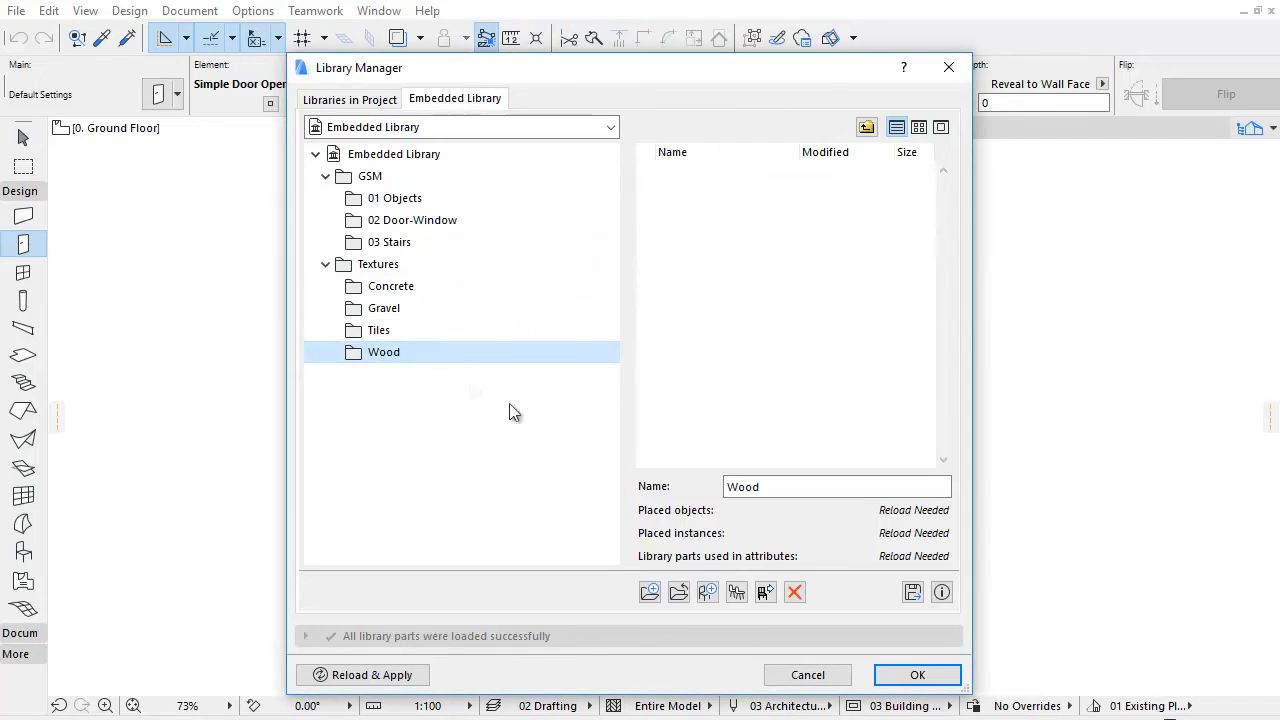
{"action": "left_click", "coordinate": [713, 591]}
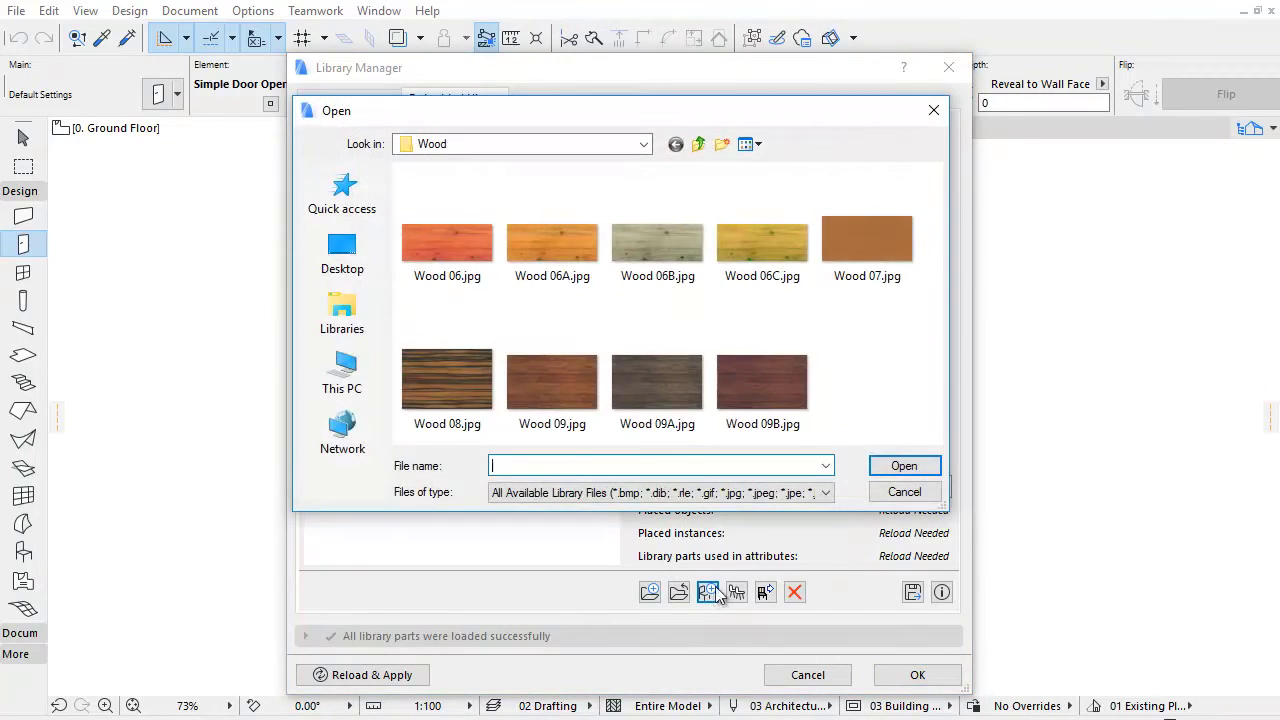
{"action": "left_click", "coordinate": [454, 245]}
{"action": "left_click", "coordinate": [657, 248], "text": "ctrl"}
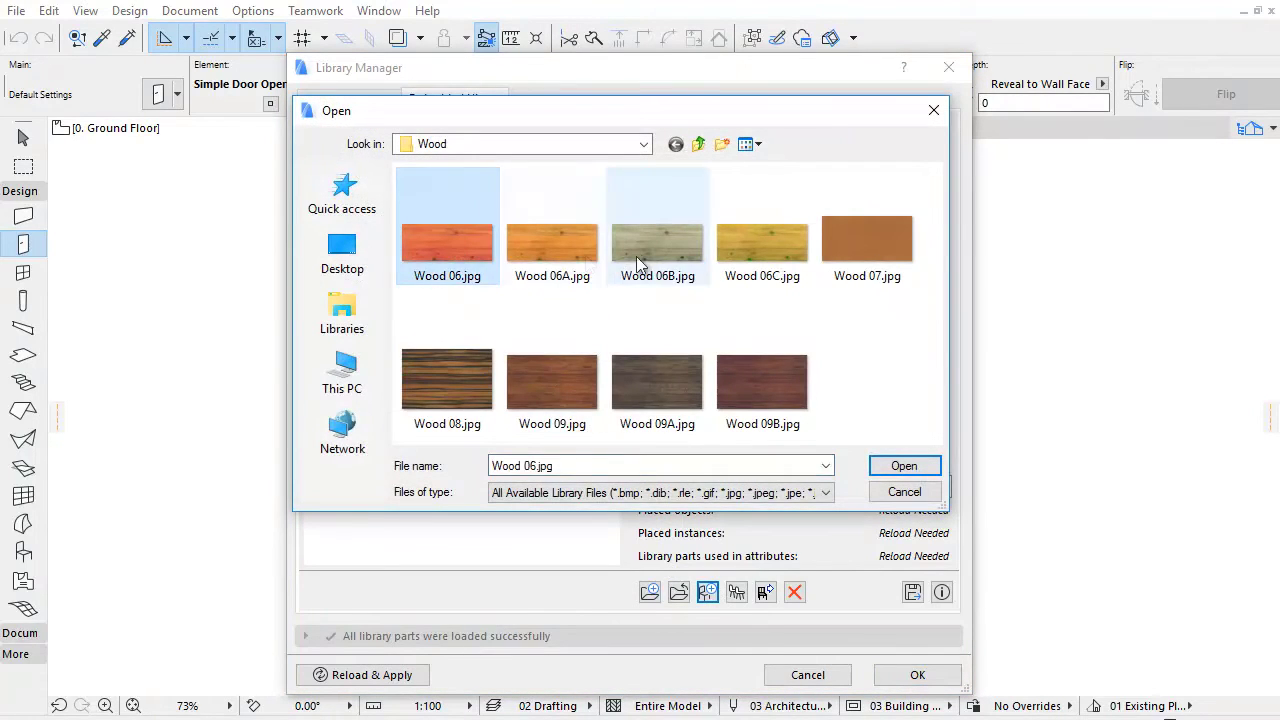
{"action": "left_click", "coordinate": [870, 248], "text": "ctrl"}
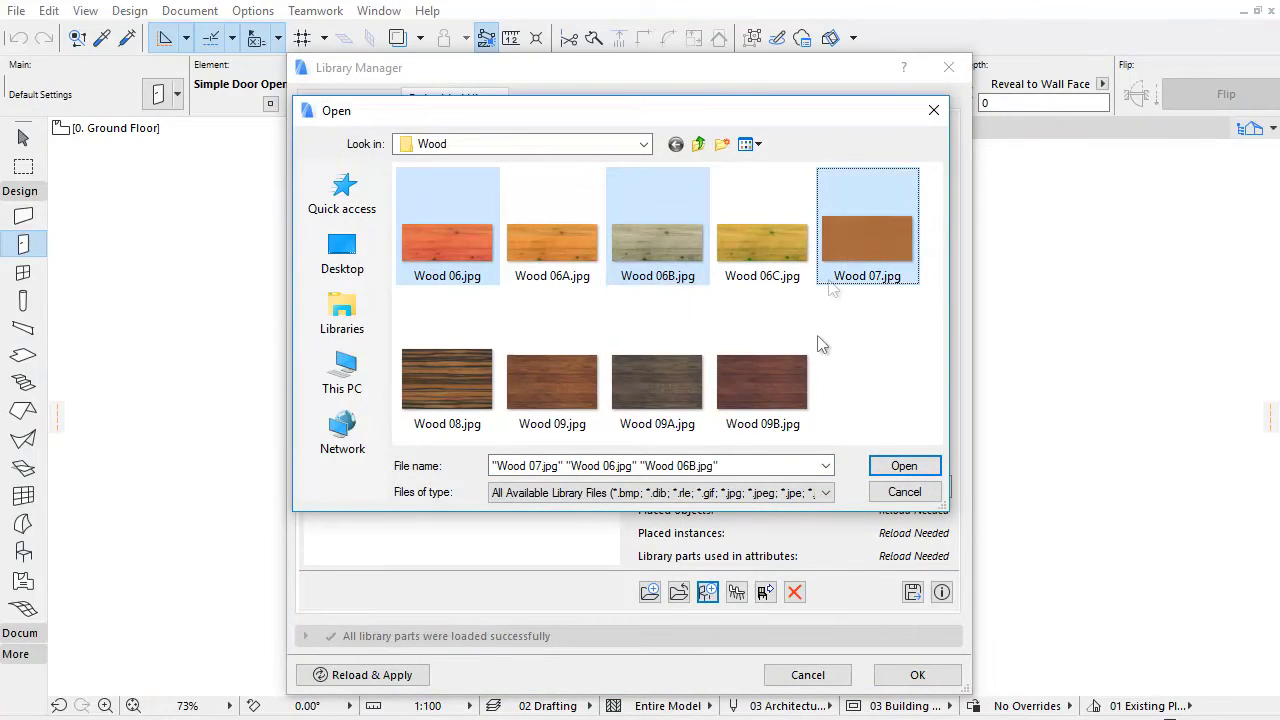
{"action": "left_click", "coordinate": [904, 466]}
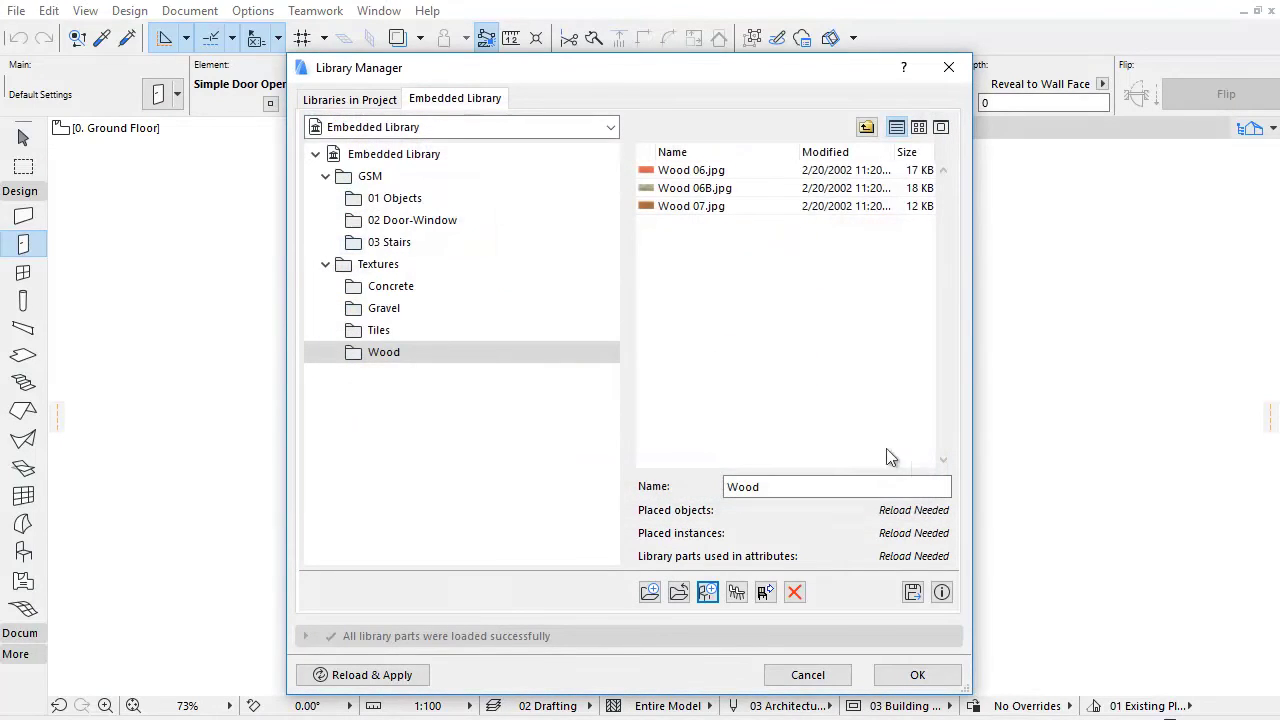
{"action": "left_click_drag", "start_coordinate": [673, 205], "coordinate": [673, 229]}
{"action": "left_click", "coordinate": [695, 188]}
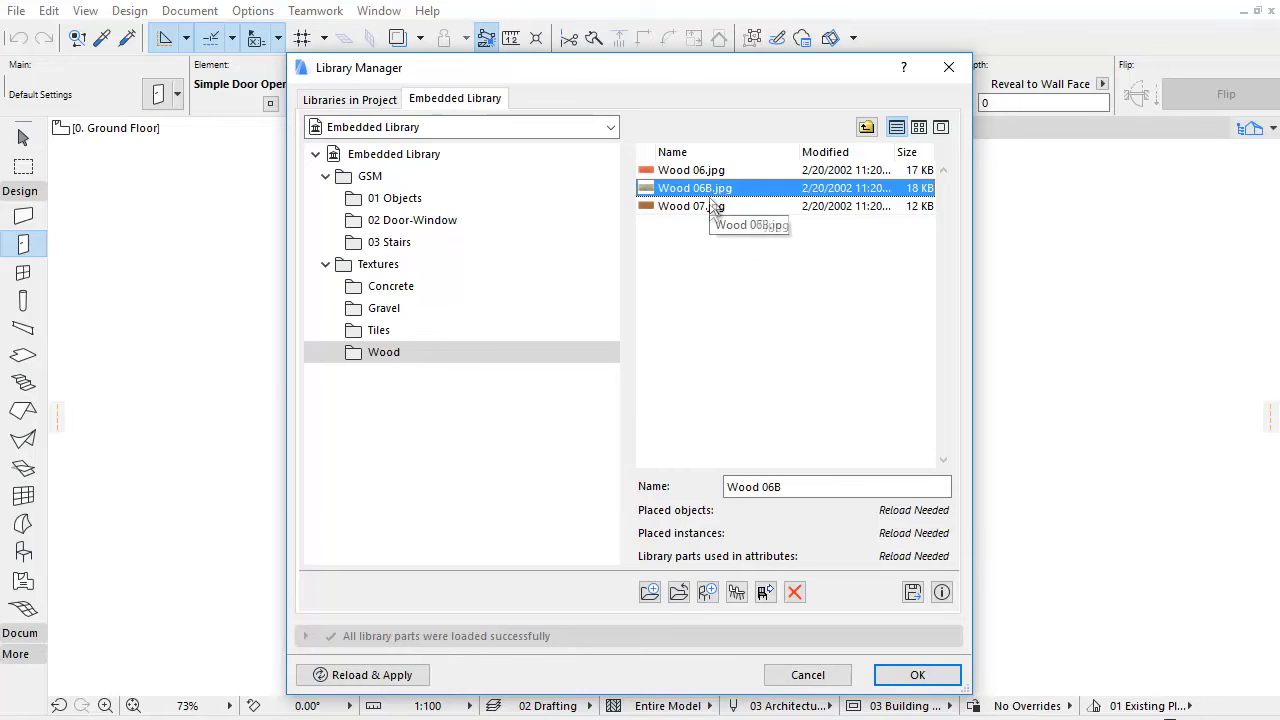
Duplicate Wood 06B.jpg within the Wood folder and rename the copy Wood 06C.jpg
{"action": "left_click", "coordinate": [737, 593]}
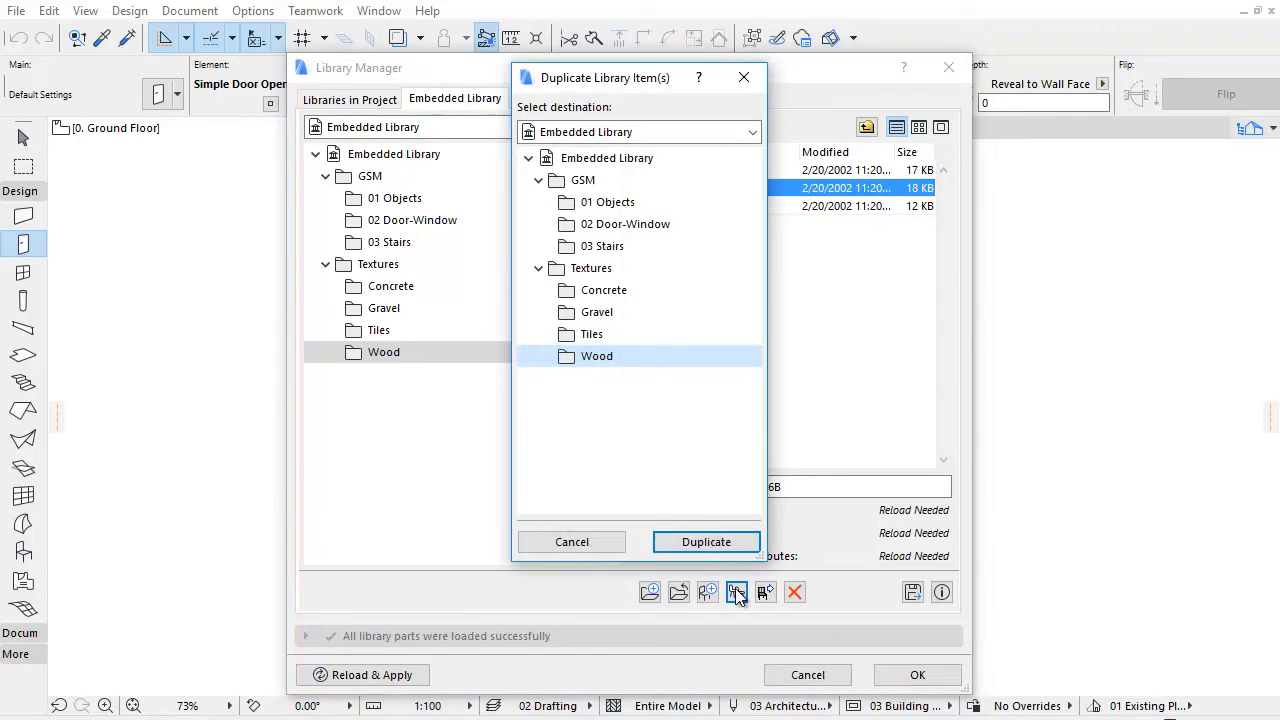
{"action": "left_click", "coordinate": [726, 542]}
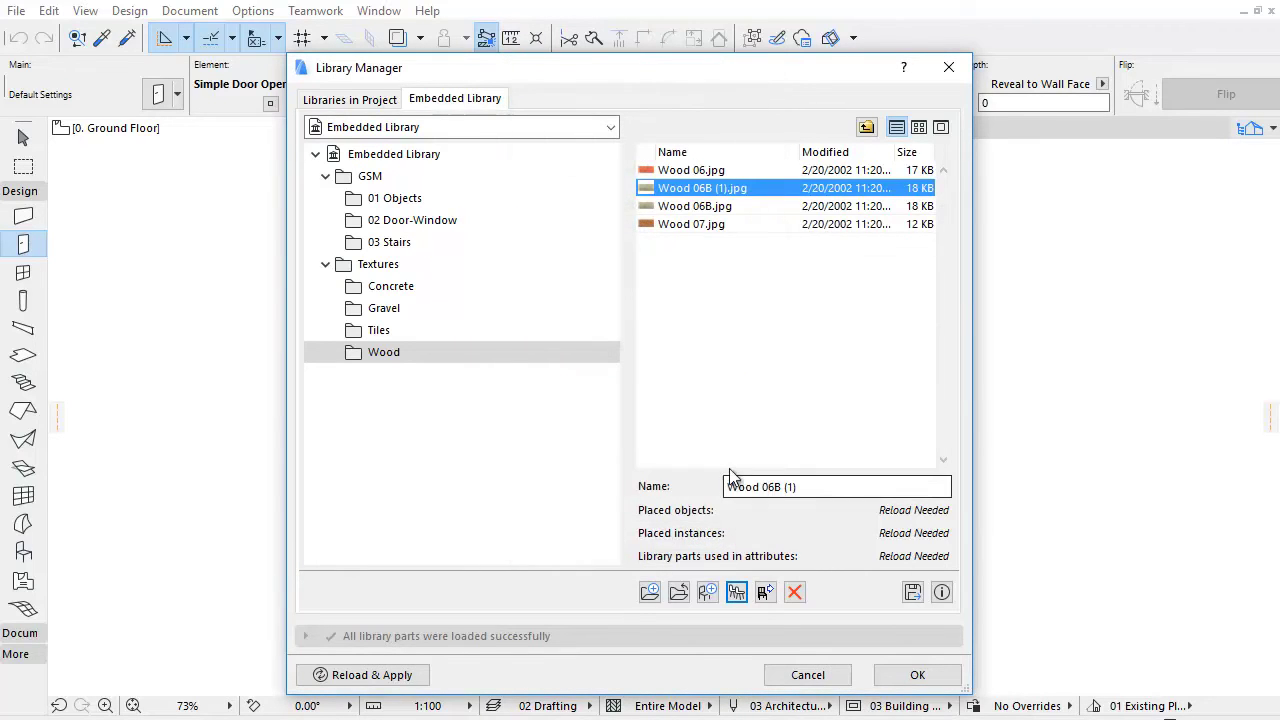
{"action": "left_click_drag", "start_coordinate": [775, 487], "coordinate": [801, 509]}
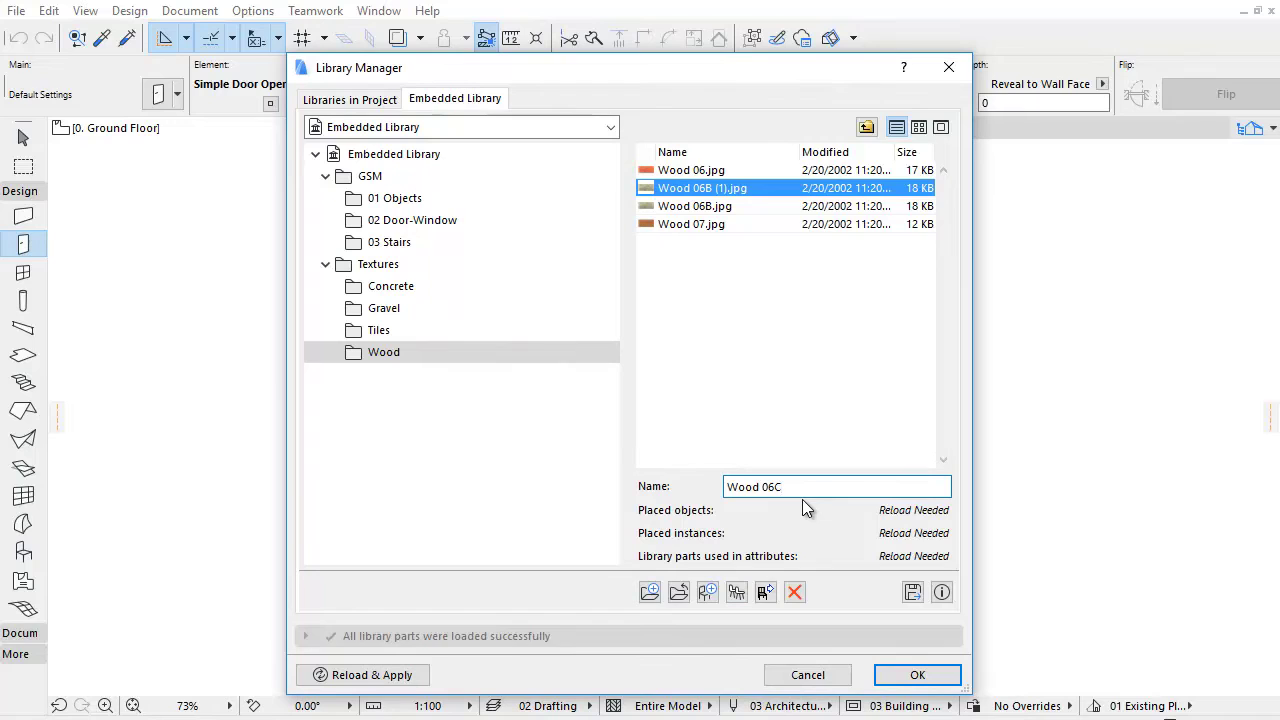
{"action": "key", "text": "Return"}
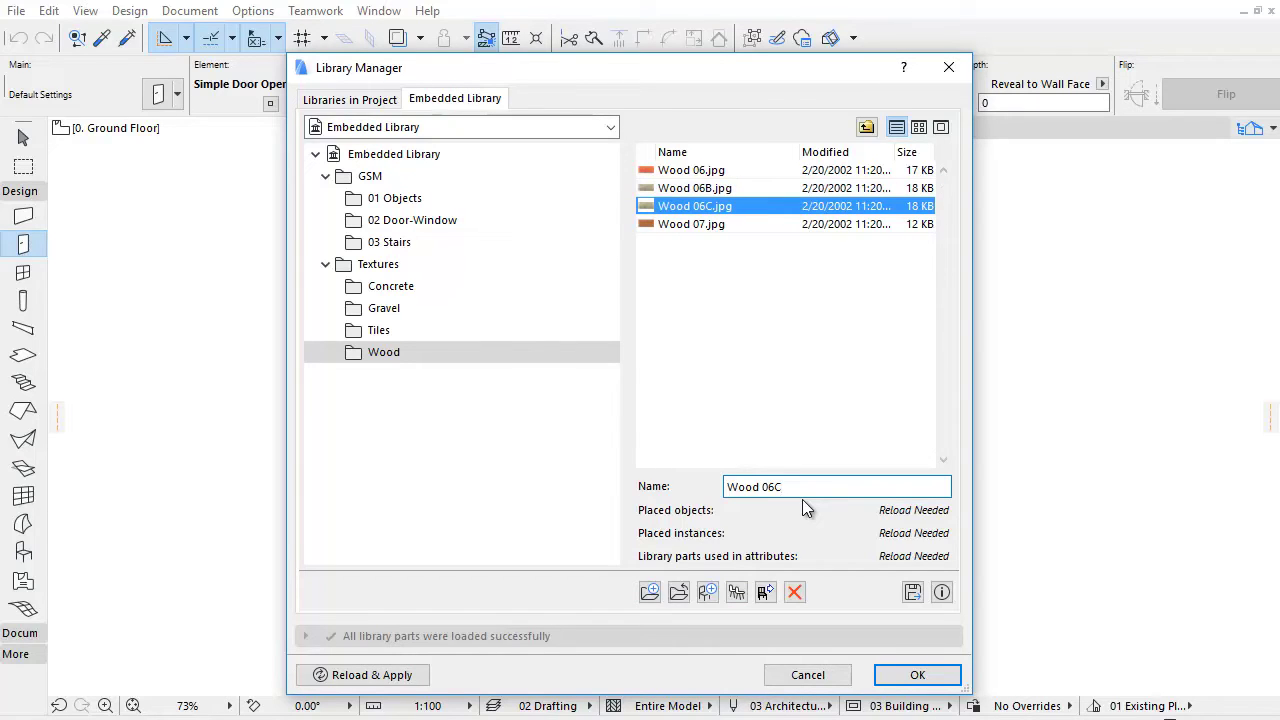
{"action": "left_click", "coordinate": [766, 593]}
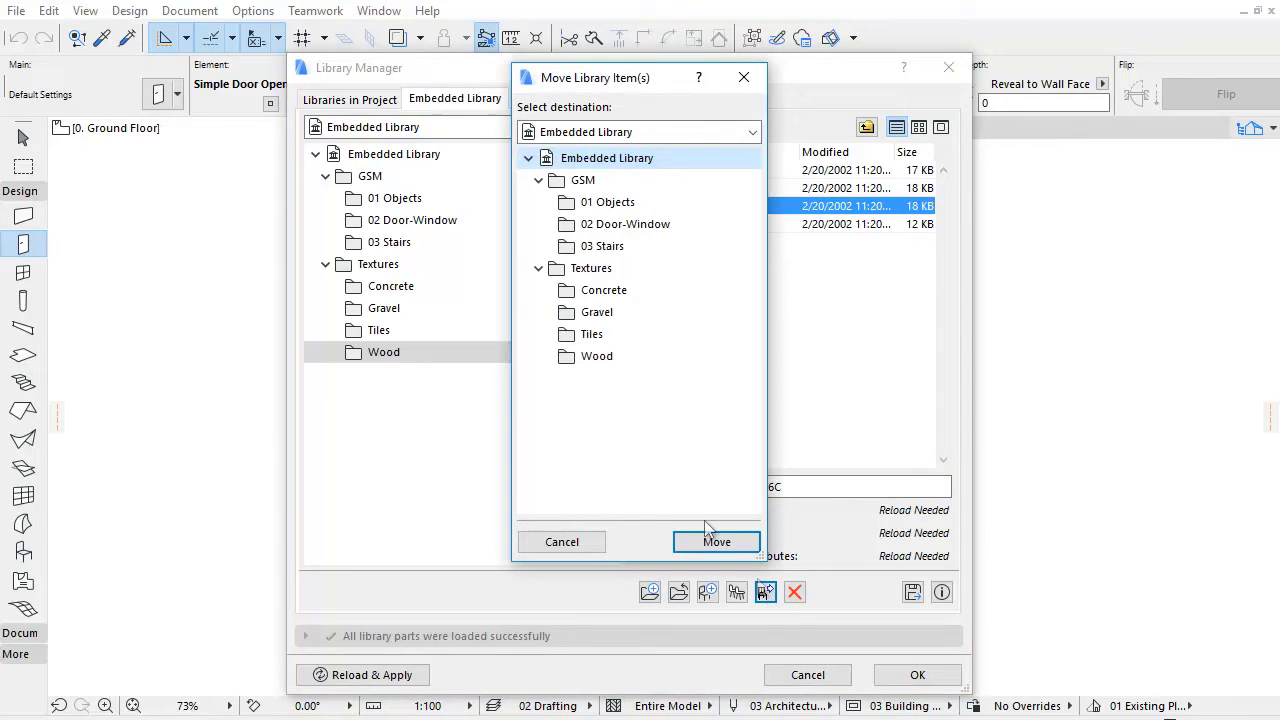
Move Wood 06C.jpg out of Wood into the Textures folder
{"action": "left_click", "coordinate": [562, 269]}
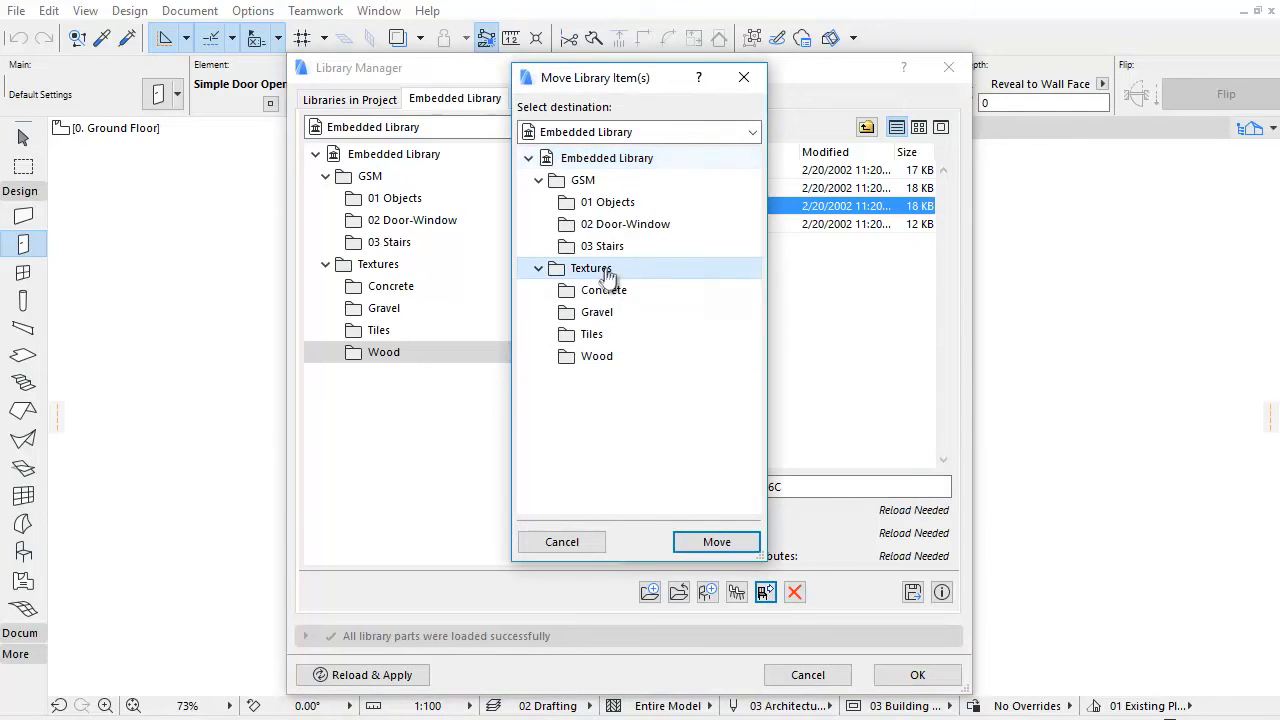
{"action": "left_click", "coordinate": [729, 542]}
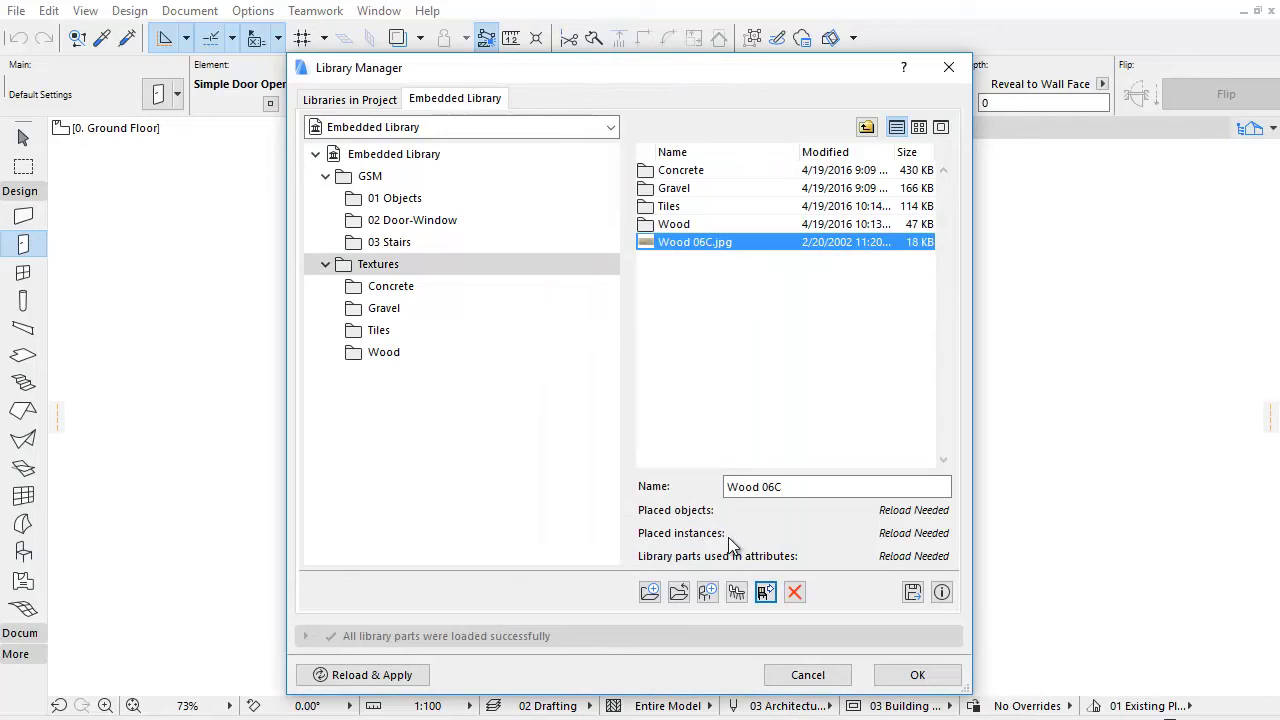
{"action": "left_click_drag", "start_coordinate": [733, 243], "coordinate": [692, 253]}
{"action": "left_click", "coordinate": [707, 270]}
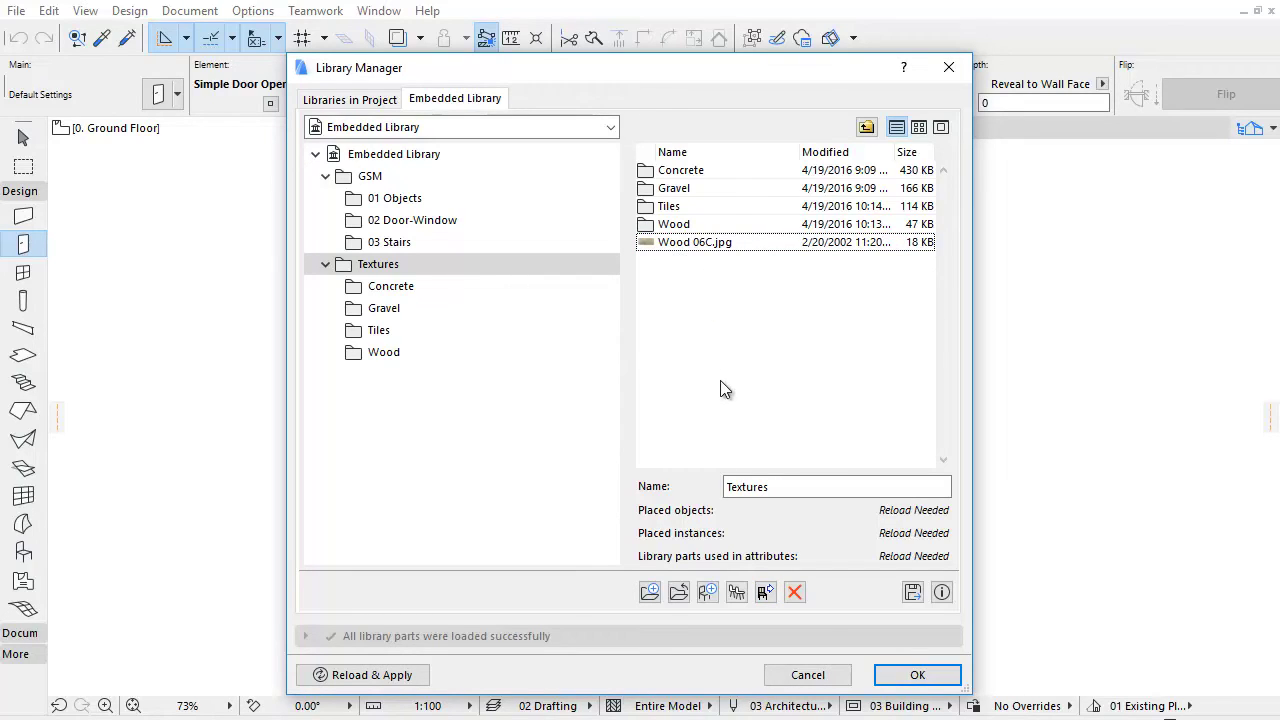
Delete Wood 06C.jpg from Textures, confirming the deletion warning
{"action": "left_click", "coordinate": [732, 244]}
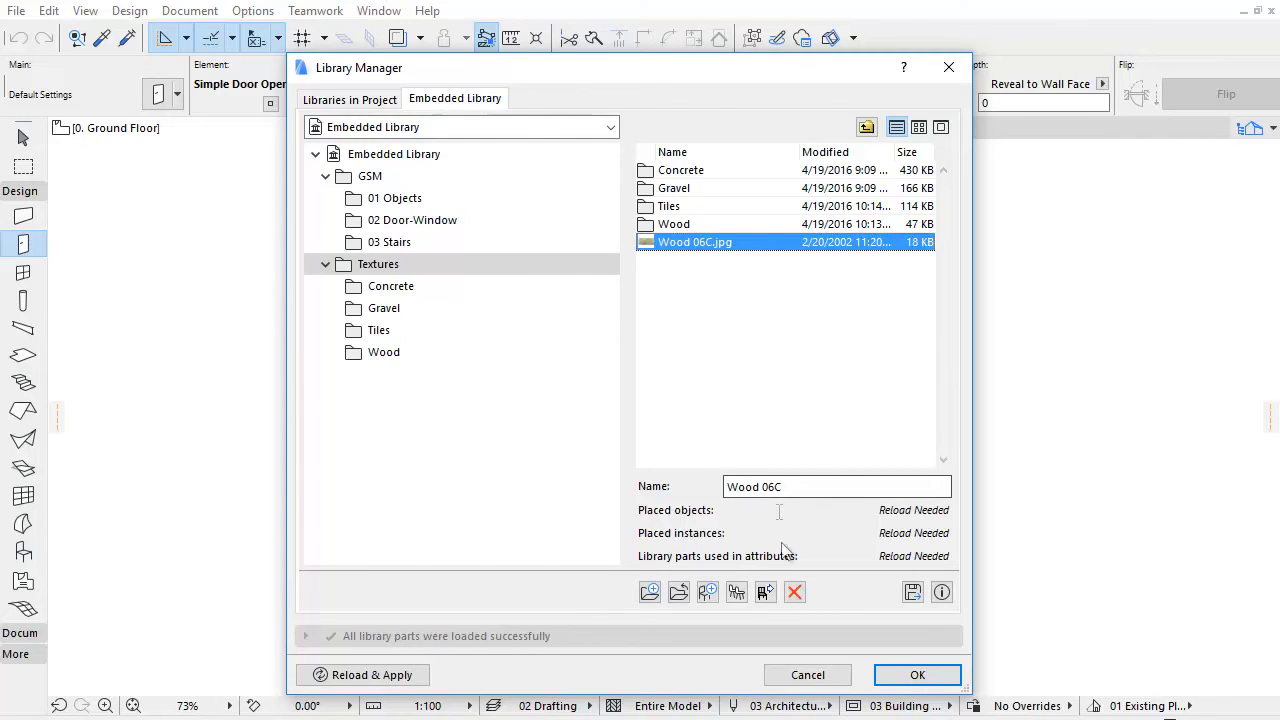
{"action": "left_click", "coordinate": [796, 593]}
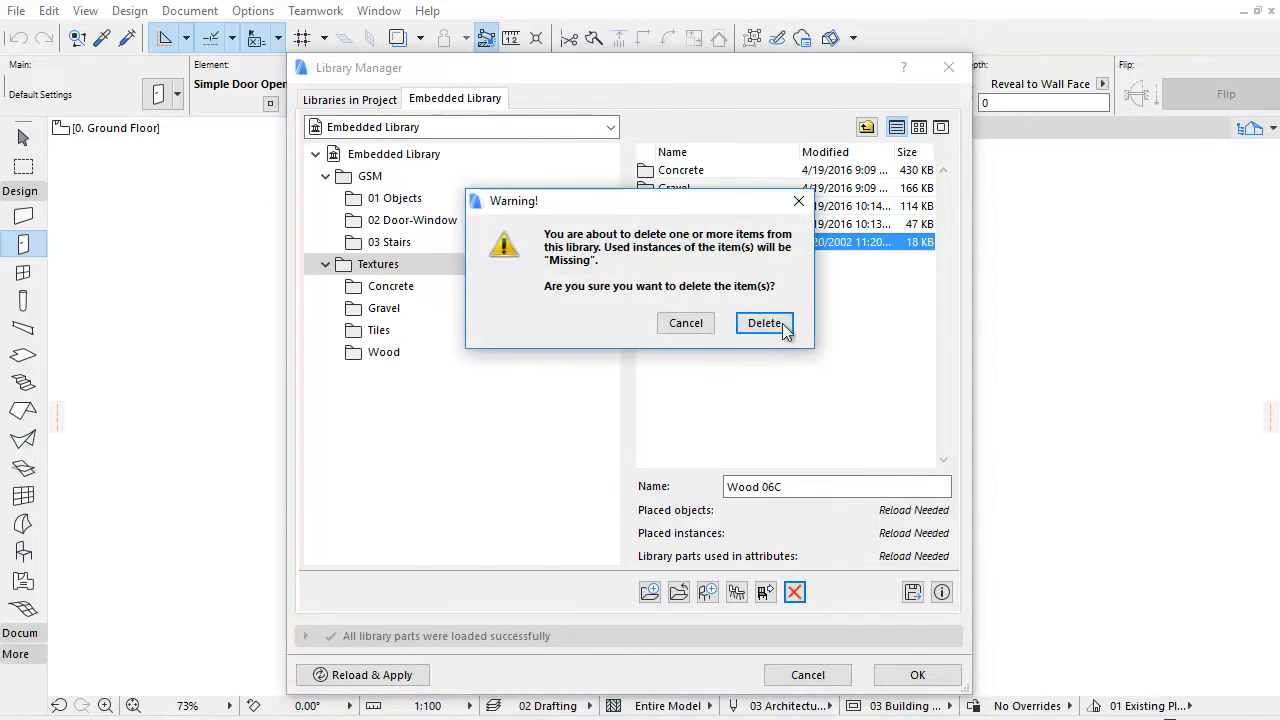
{"action": "left_click", "coordinate": [784, 325]}
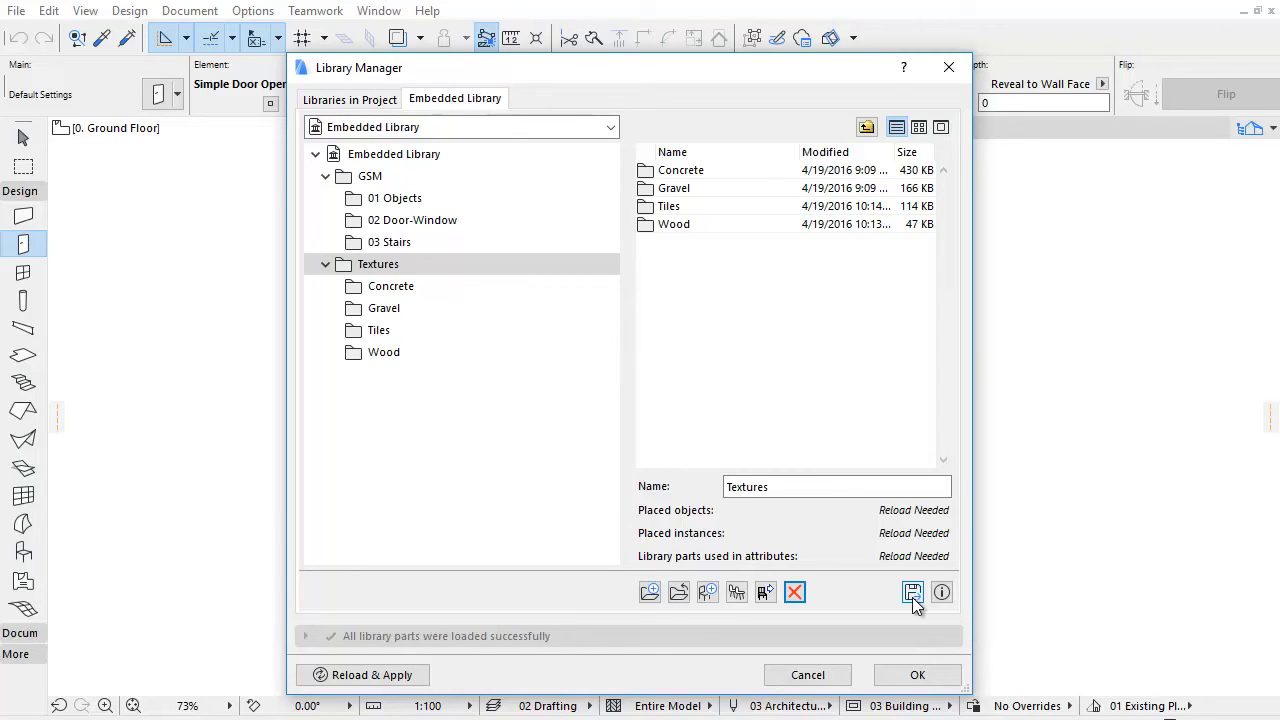
View the Textures folder info, then open Wood and check Wood 06B.jpg's picture information
{"action": "left_click", "coordinate": [942, 593]}
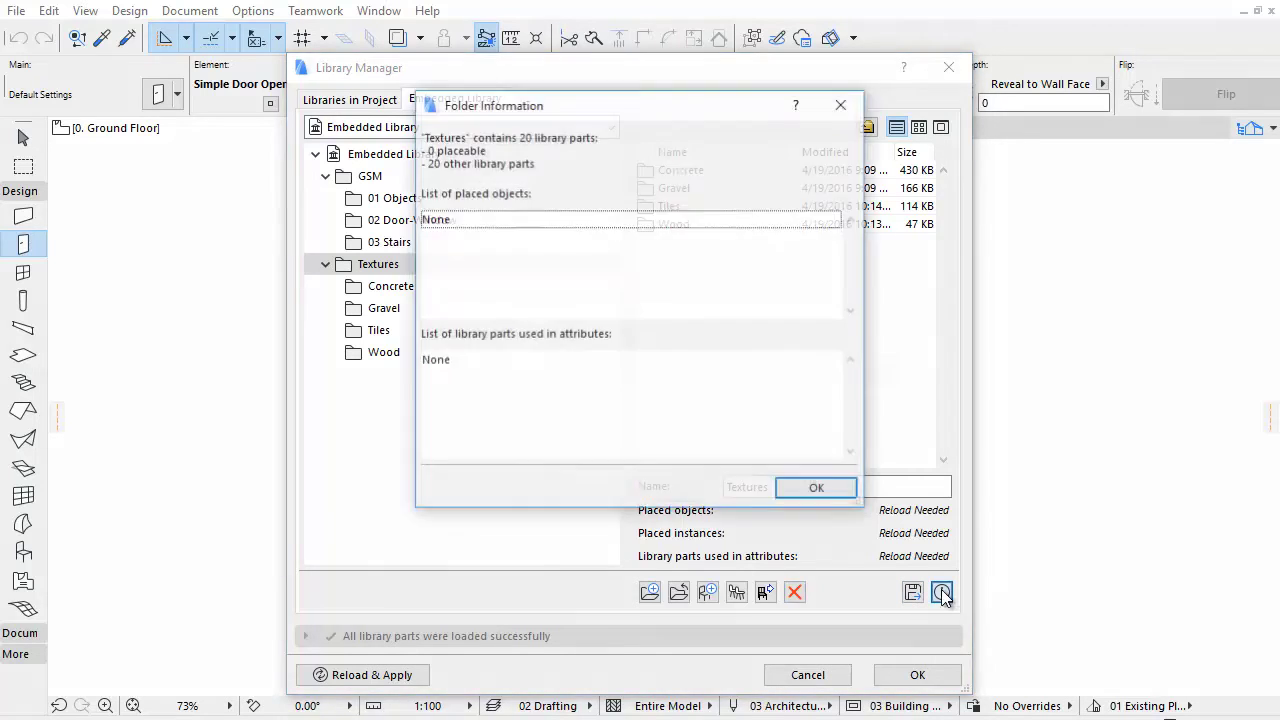
{"action": "left_click", "coordinate": [845, 494]}
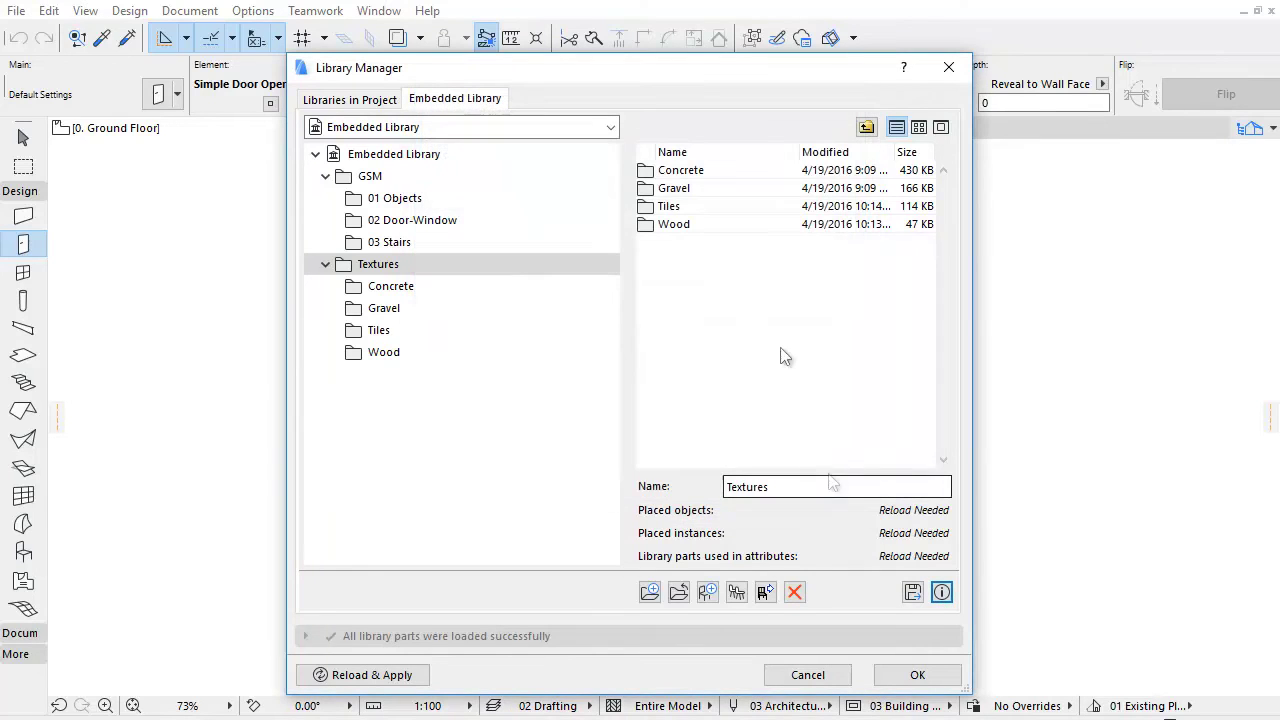
{"action": "double_click", "coordinate": [700, 225]}
{"action": "left_click", "coordinate": [708, 195]}
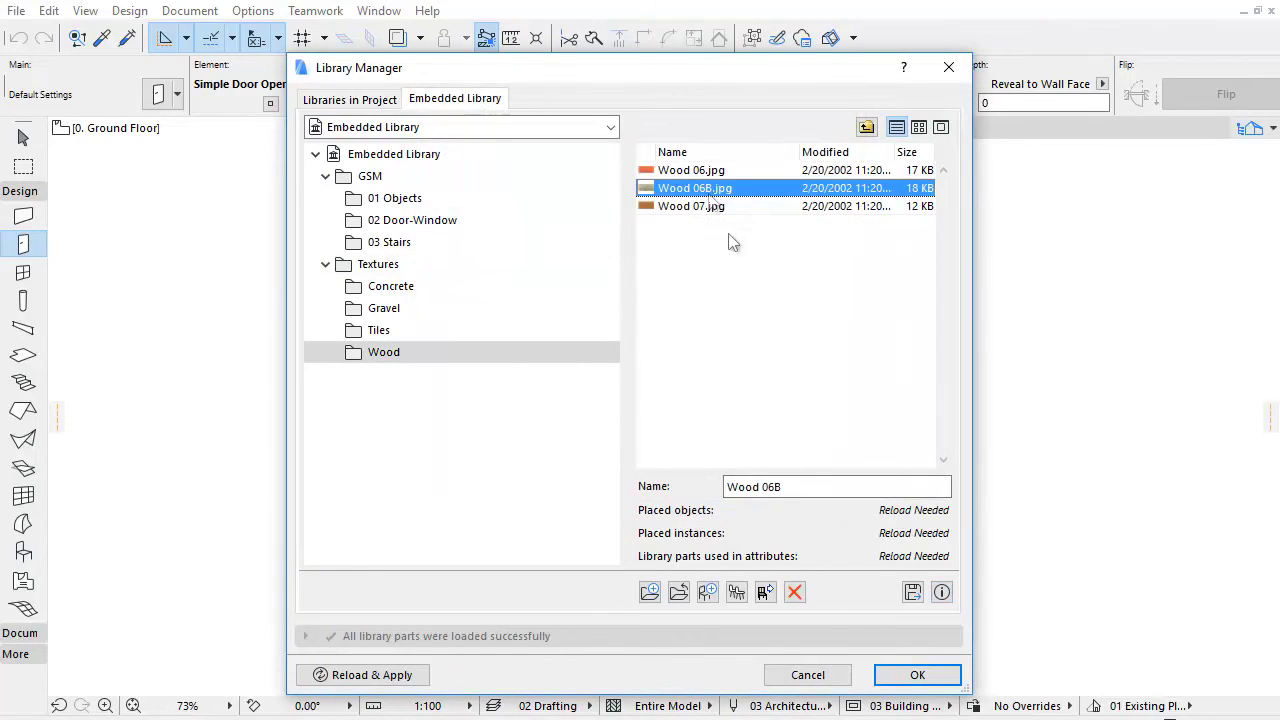
{"action": "left_click", "coordinate": [942, 593]}
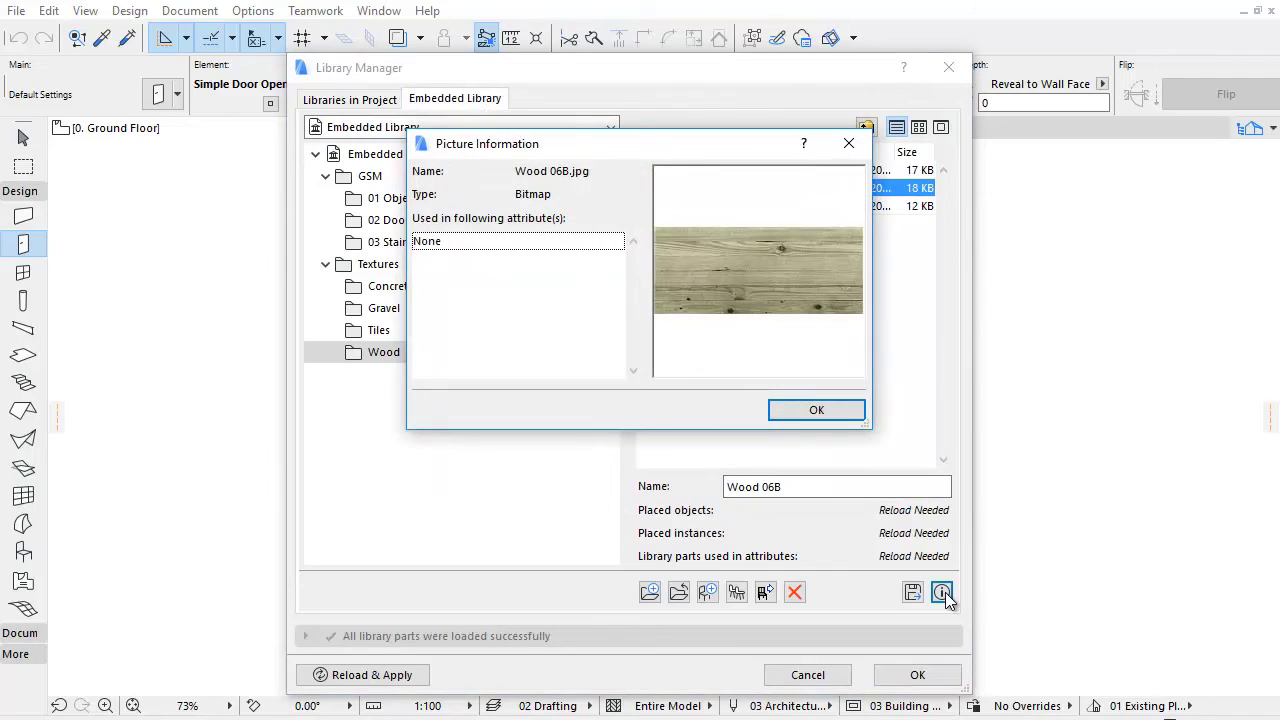
{"action": "left_click", "coordinate": [836, 412]}
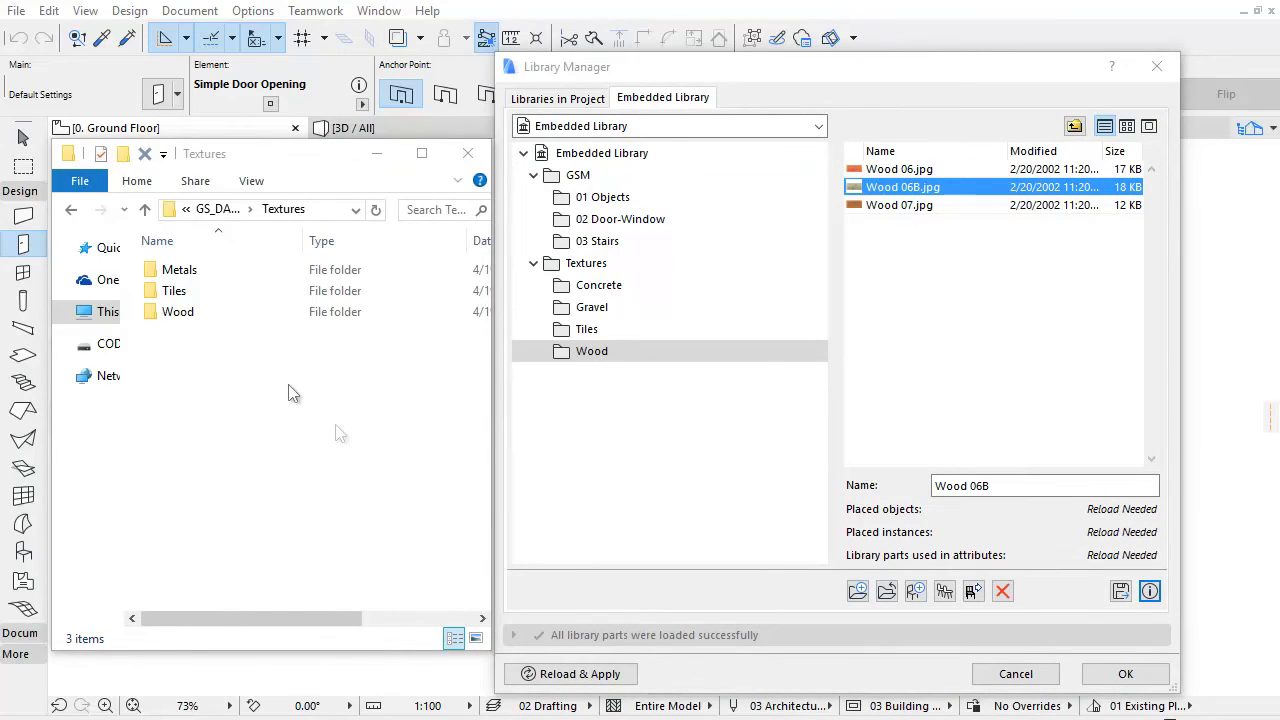
Drag Metals into Textures, and Wood 09A, 09B and 08.jpg into Wood, from File Explorer
{"action": "left_click_drag", "start_coordinate": [196, 270], "coordinate": [610, 270]}
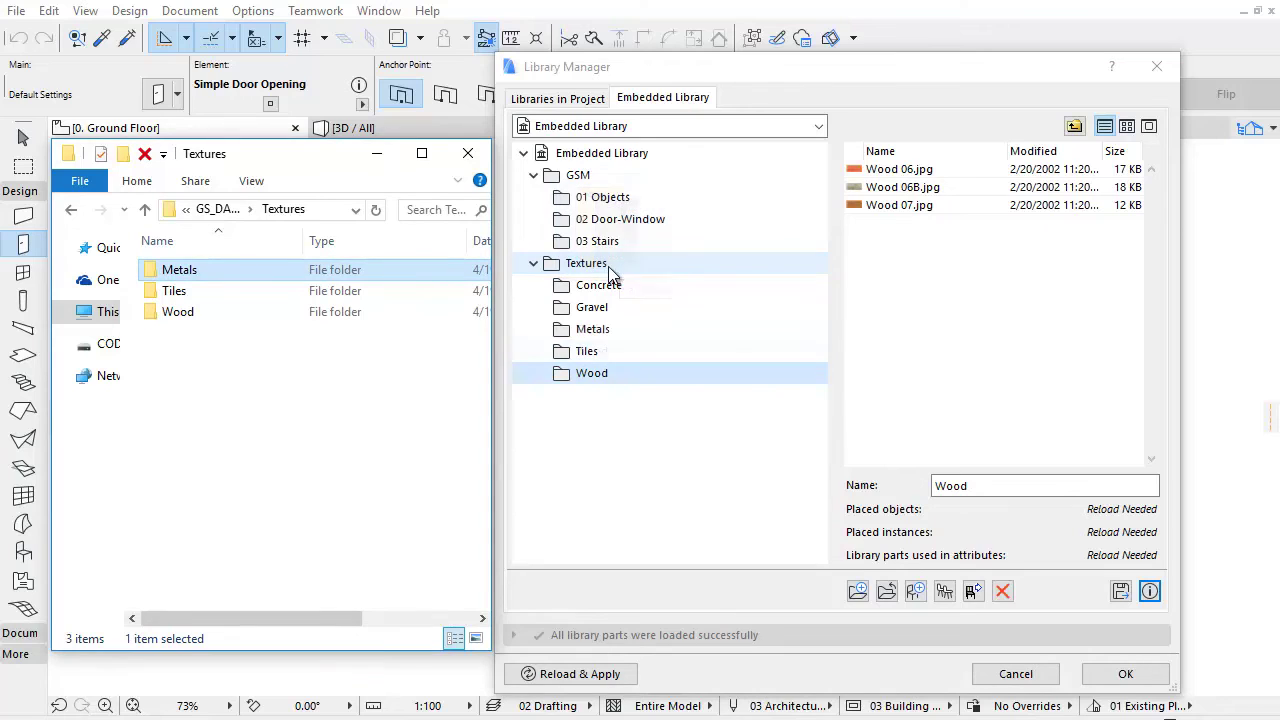
{"action": "double_click", "coordinate": [212, 309]}
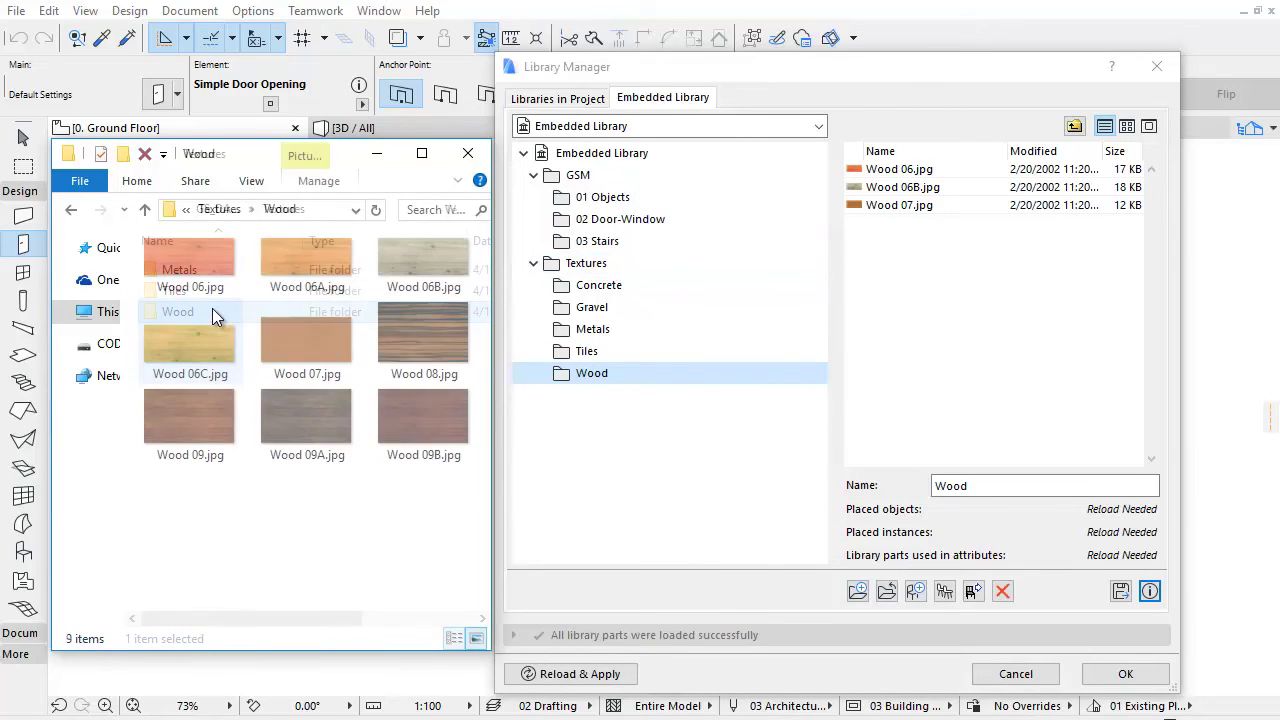
{"action": "left_click", "coordinate": [449, 425]}
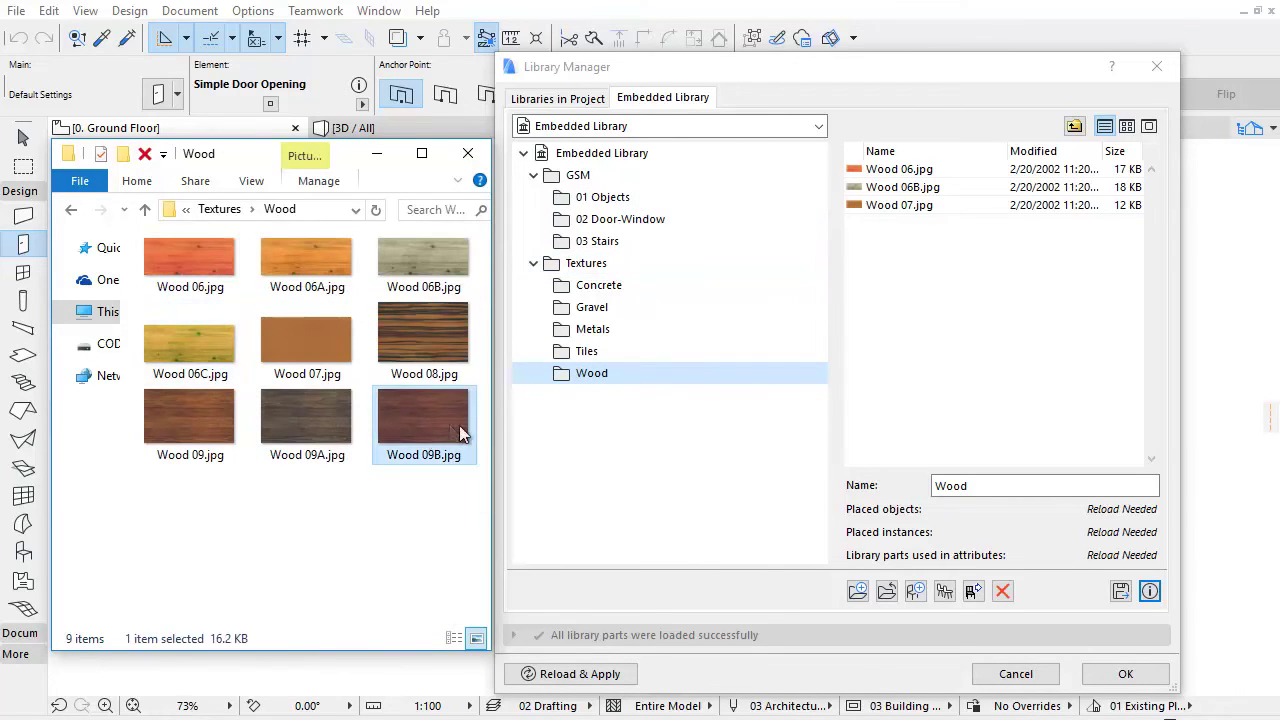
{"action": "left_click", "coordinate": [345, 432], "text": "ctrl"}
{"action": "left_click_drag", "start_coordinate": [420, 423], "coordinate": [985, 333]}
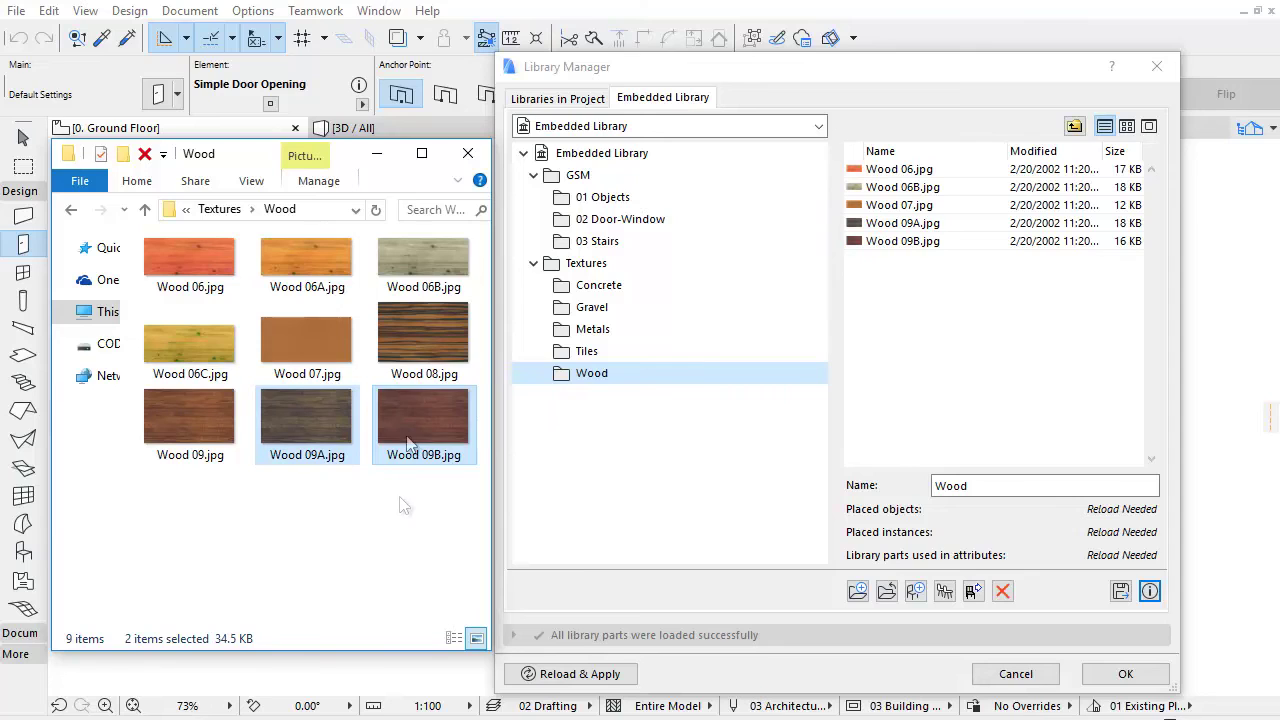
{"action": "left_click_drag", "start_coordinate": [424, 340], "coordinate": [595, 379]}
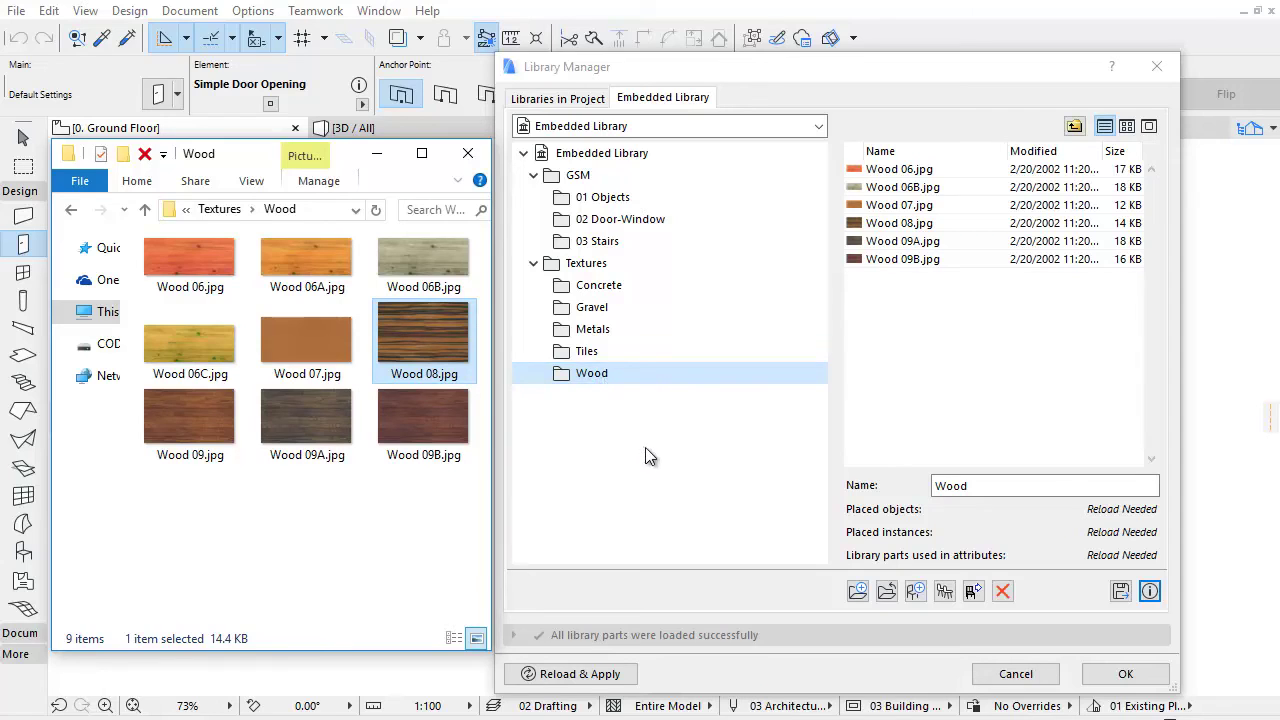
Move OfficeTable, ReceptionDesk and ReceptionWardrobe .gsm files into GSM, then back into 01 Objects
{"action": "left_click", "coordinate": [612, 197]}
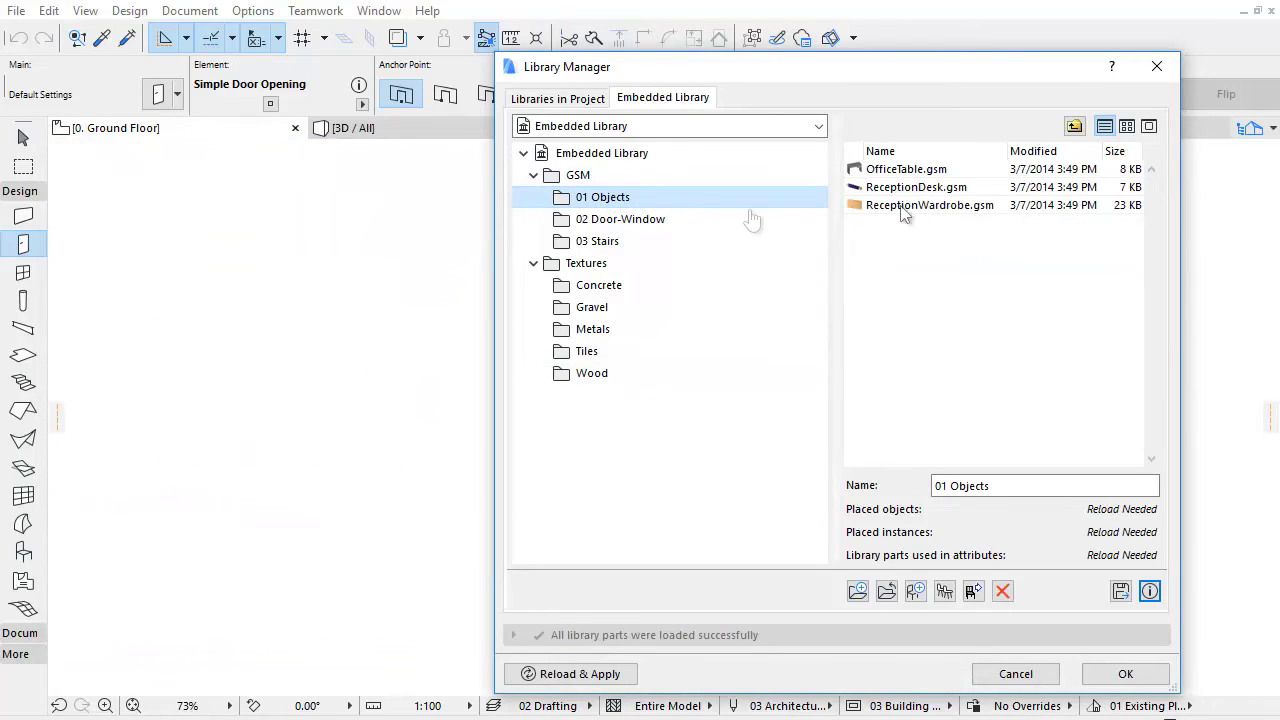
{"action": "left_click", "coordinate": [908, 170]}
{"action": "left_click", "coordinate": [920, 205], "text": "shift"}
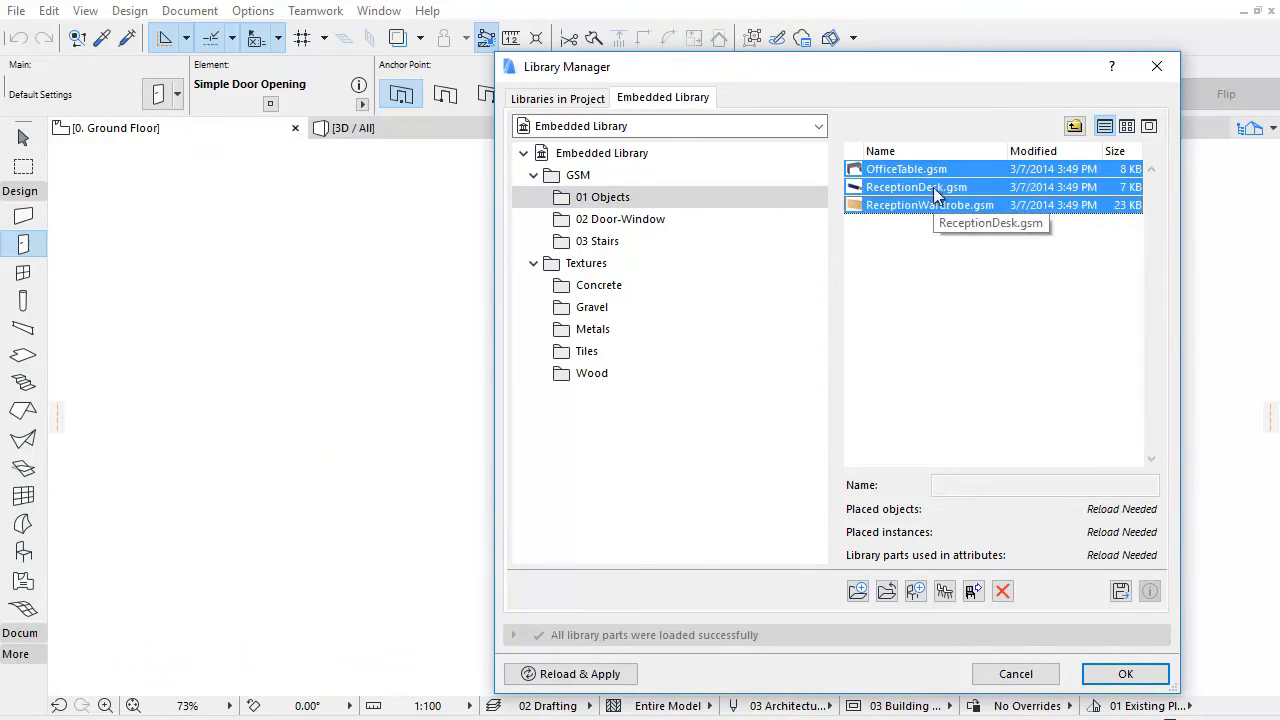
{"action": "left_click_drag", "start_coordinate": [932, 178], "coordinate": [661, 175]}
{"action": "left_click", "coordinate": [575, 176]}
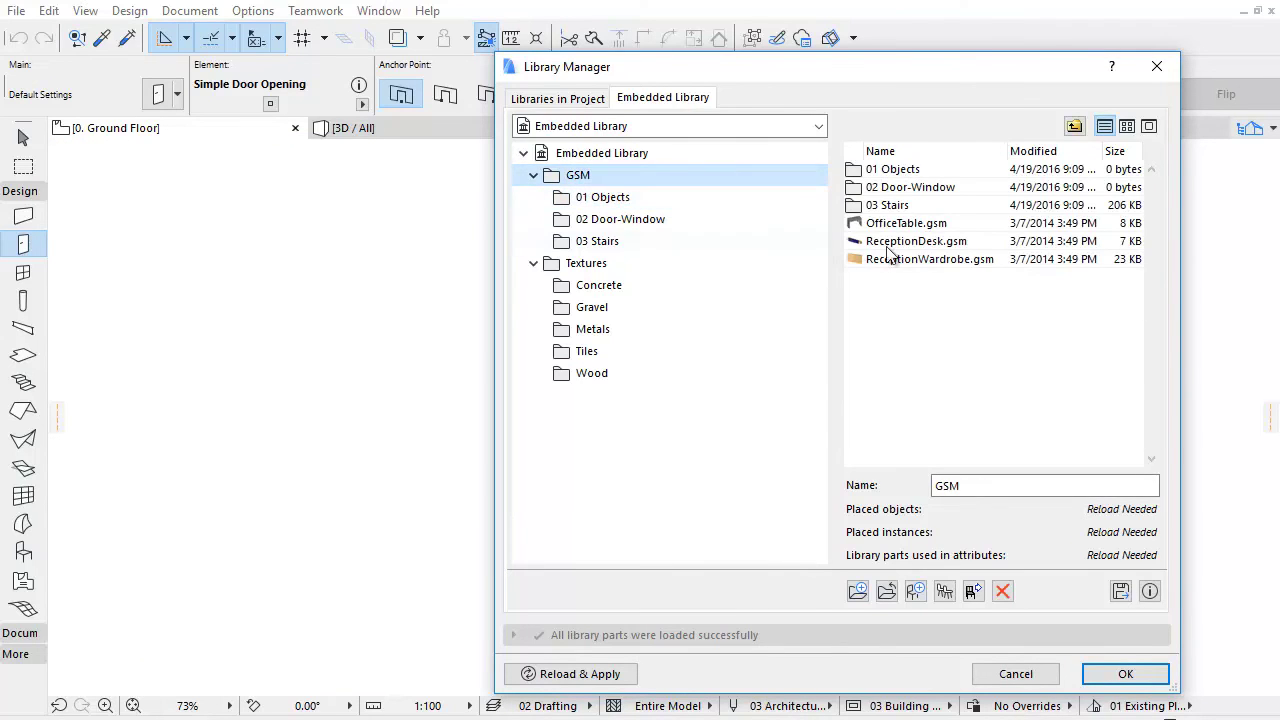
{"action": "left_click", "coordinate": [916, 228]}
{"action": "left_click", "coordinate": [918, 259], "text": "shift"}
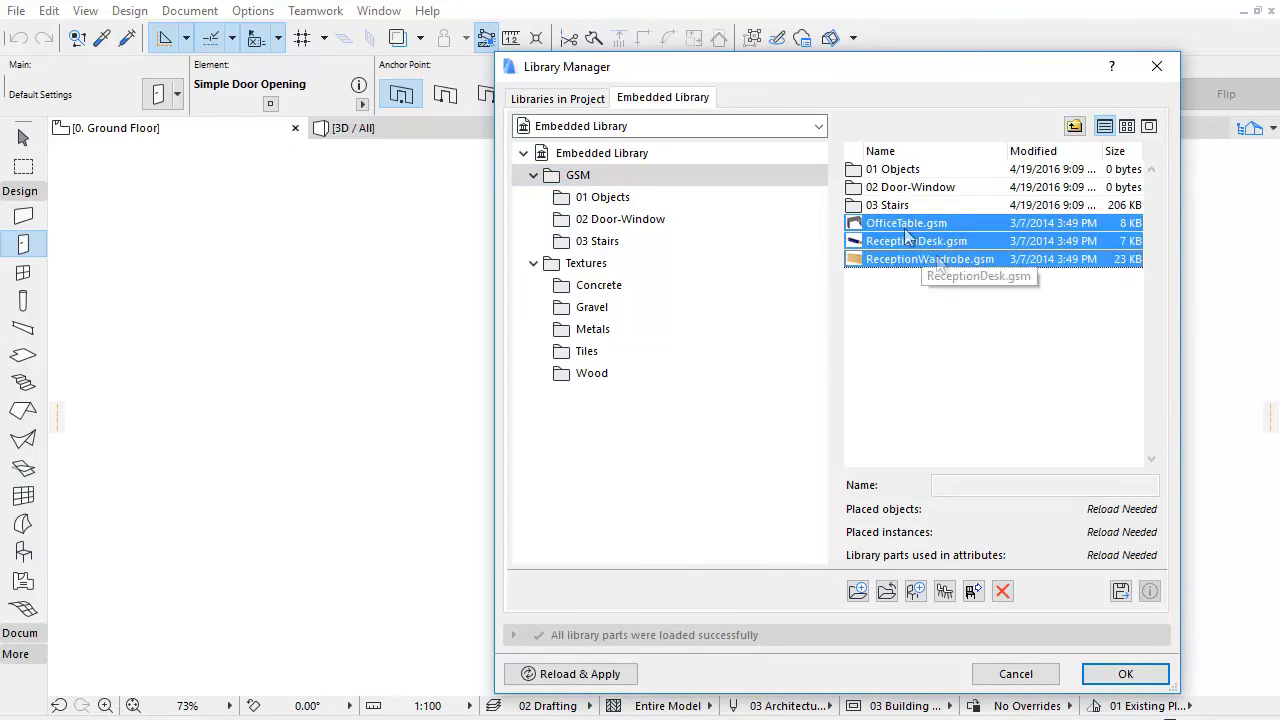
{"action": "left_click_drag", "start_coordinate": [906, 228], "coordinate": [914, 174]}
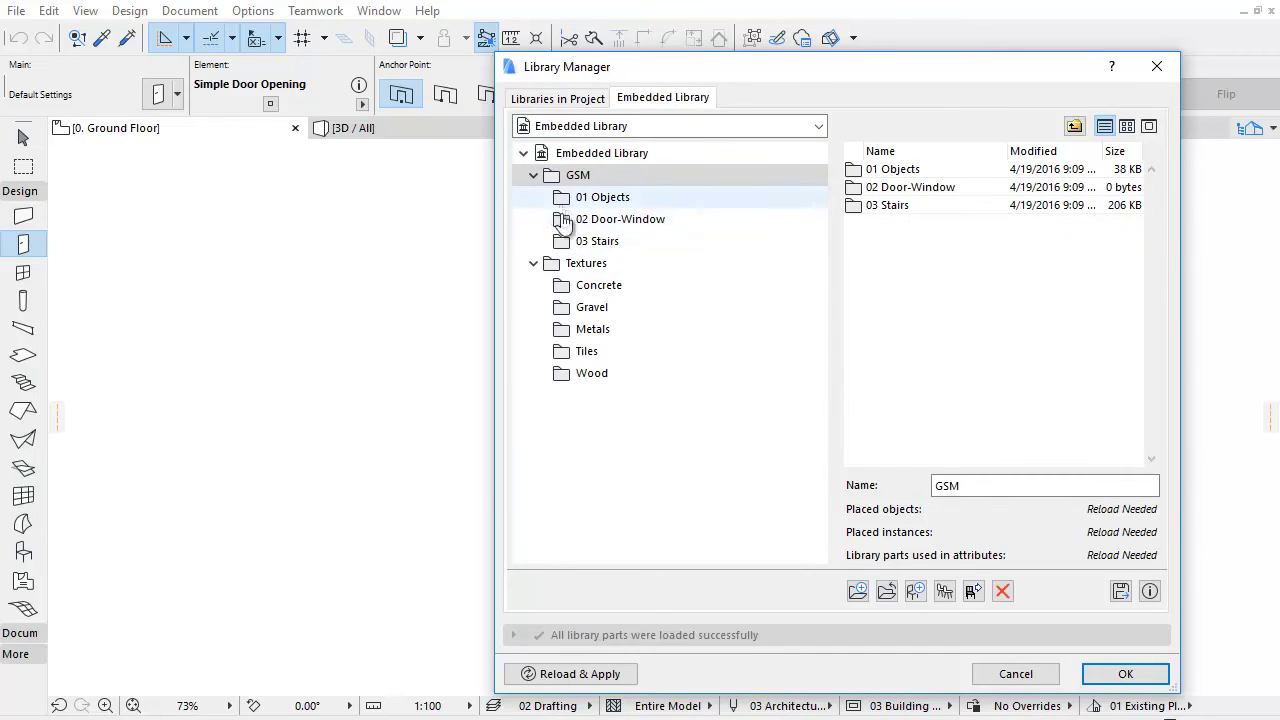
Move Stair-20.gsm out of 03 Stairs directly into the GSM folder
{"action": "left_click", "coordinate": [533, 263]}
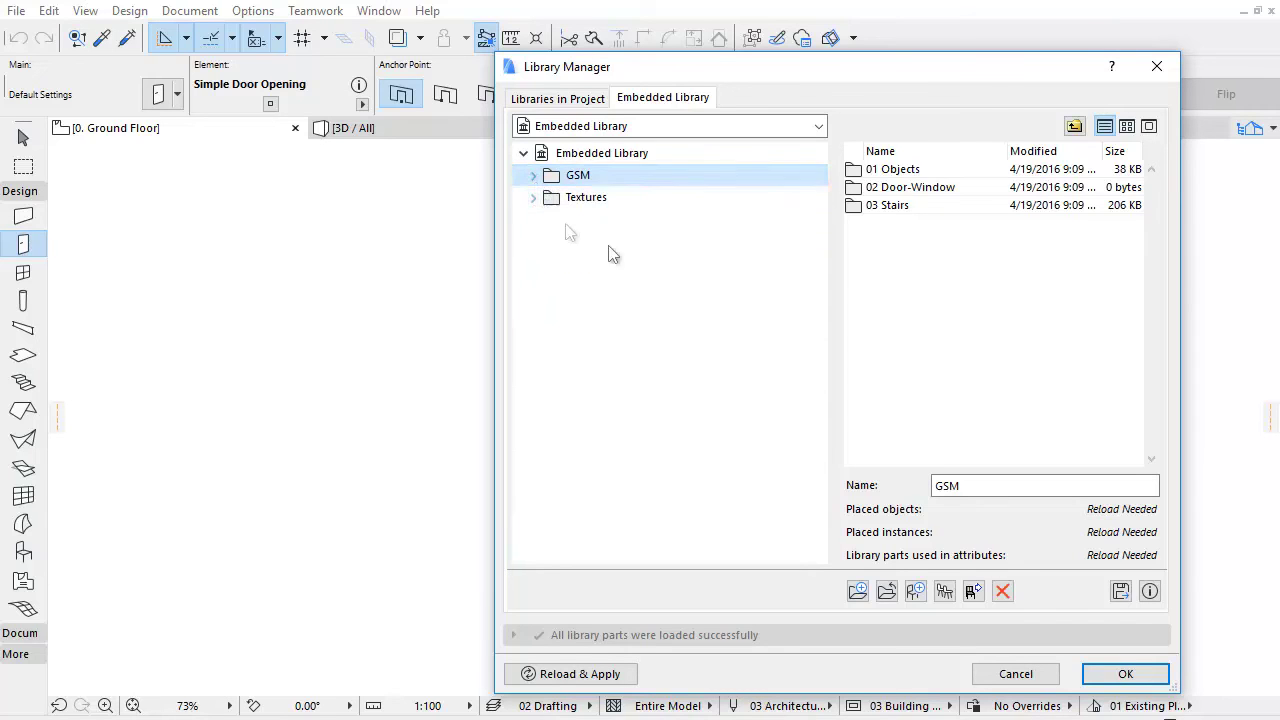
{"action": "double_click", "coordinate": [862, 207]}
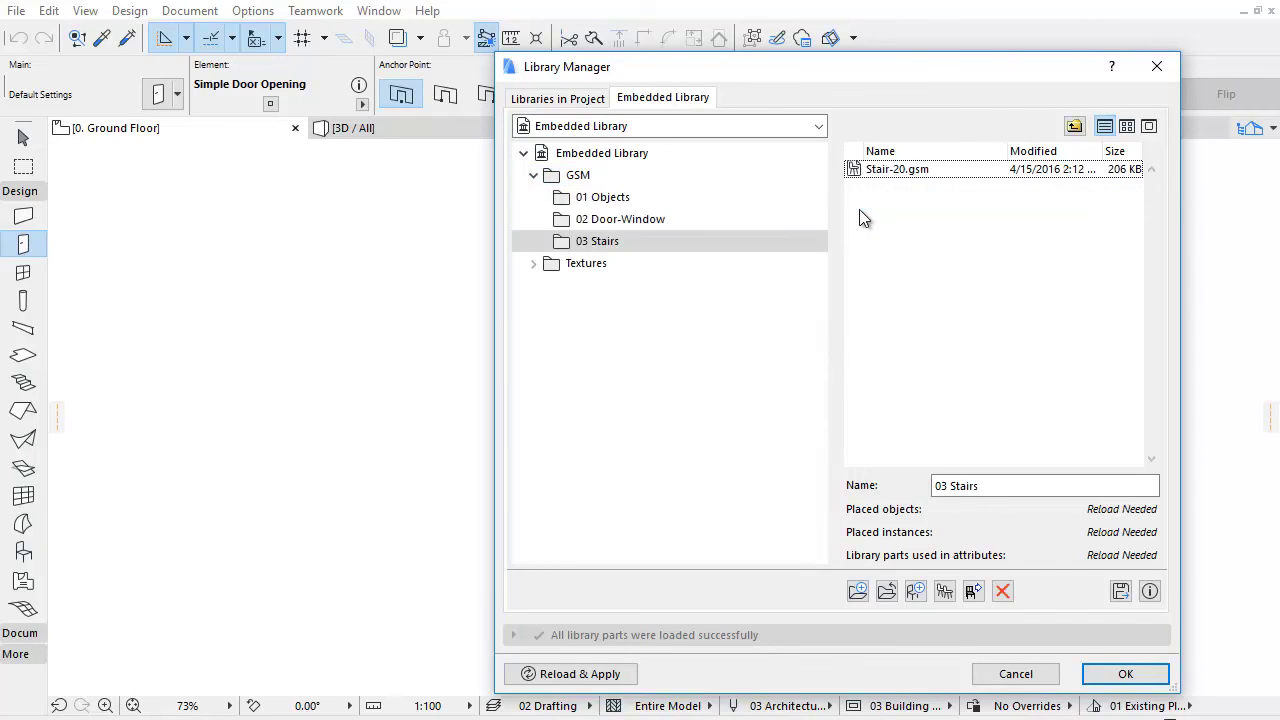
{"action": "left_click", "coordinate": [882, 172]}
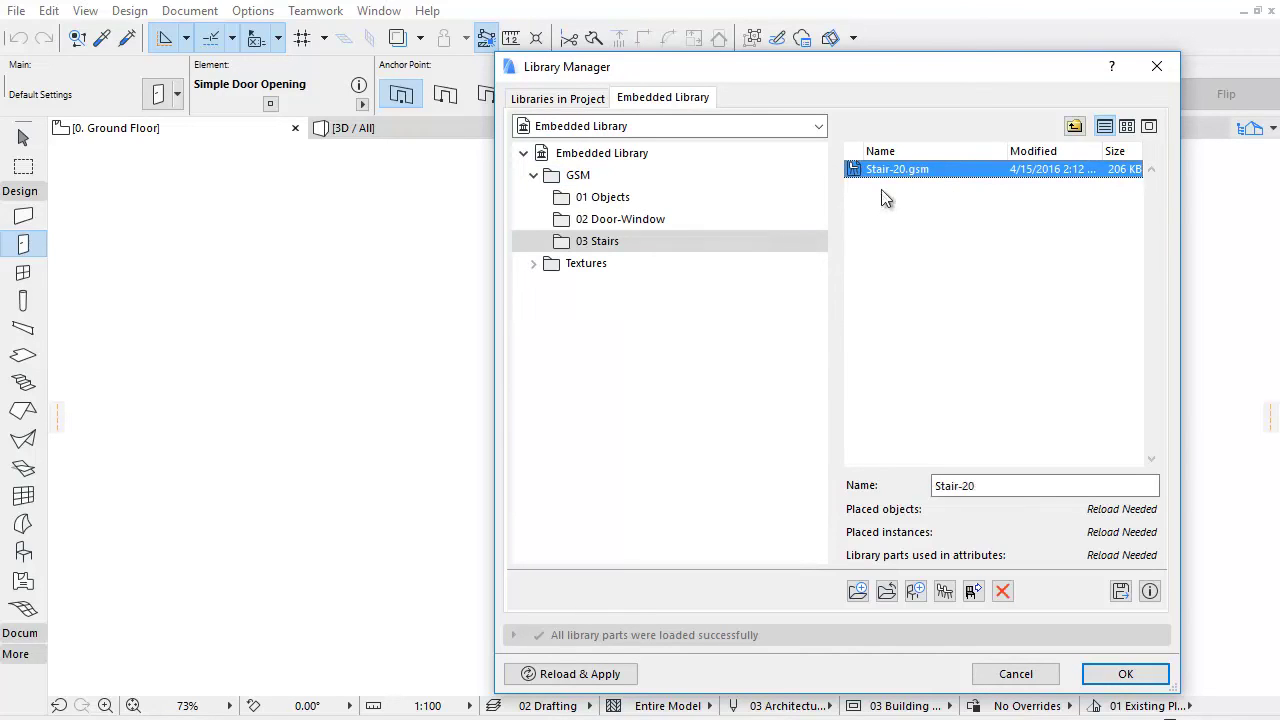
{"action": "left_click_drag", "start_coordinate": [886, 171], "coordinate": [587, 186]}
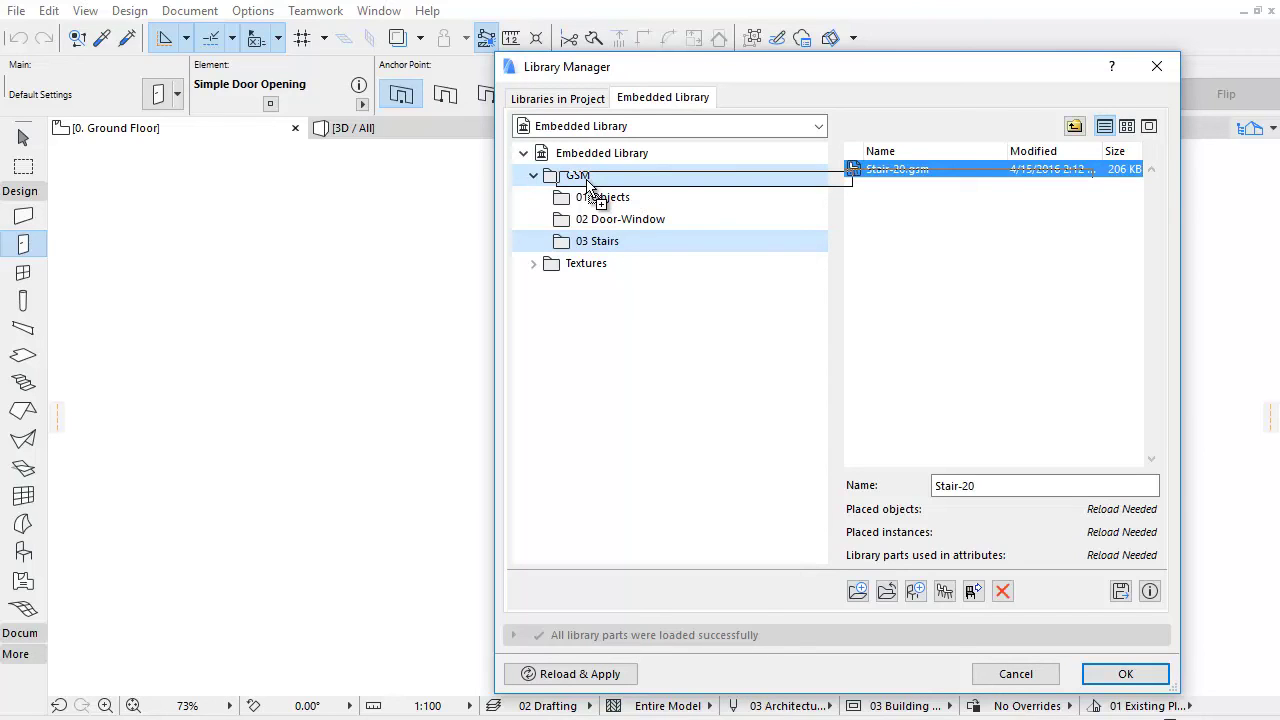
{"action": "left_click_drag", "start_coordinate": [587, 184], "coordinate": [586, 180]}
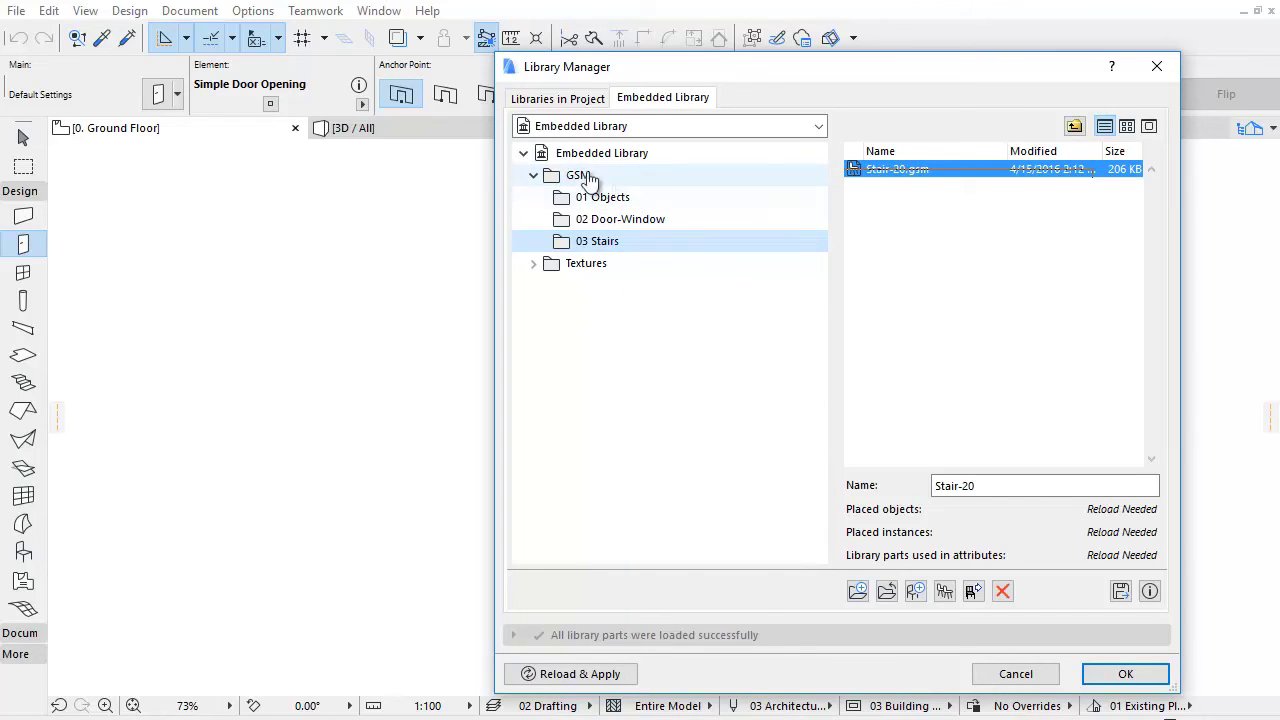
{"action": "left_click", "coordinate": [587, 178]}
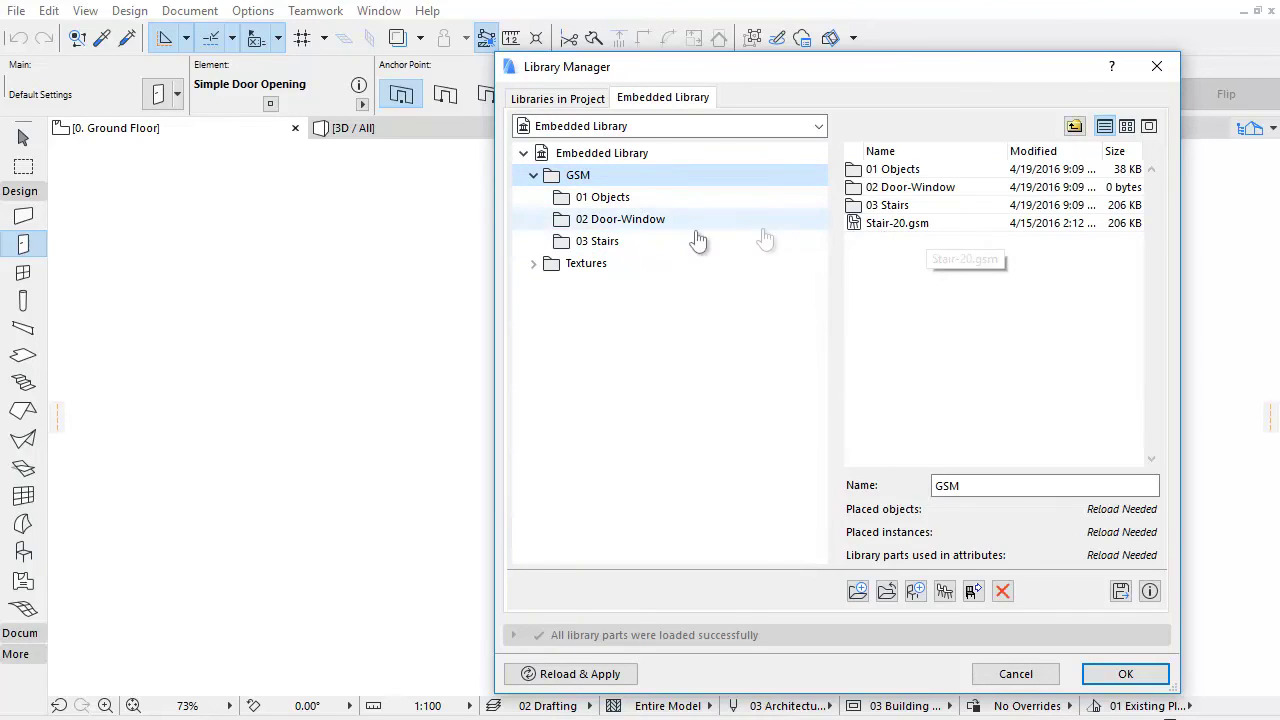
{"action": "left_click", "coordinate": [534, 264]}
{"action": "left_click", "coordinate": [580, 287]}
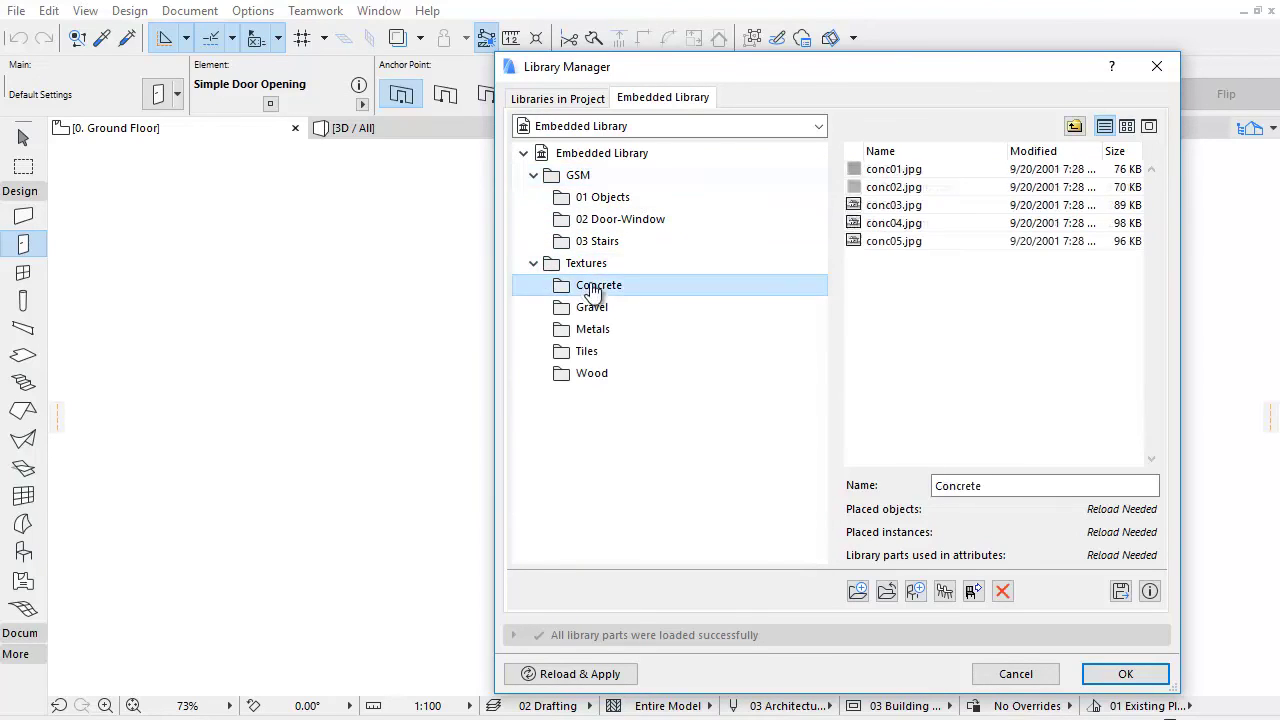
{"action": "left_click", "coordinate": [870, 170]}
{"action": "left_click", "coordinate": [908, 227], "text": "shift"}
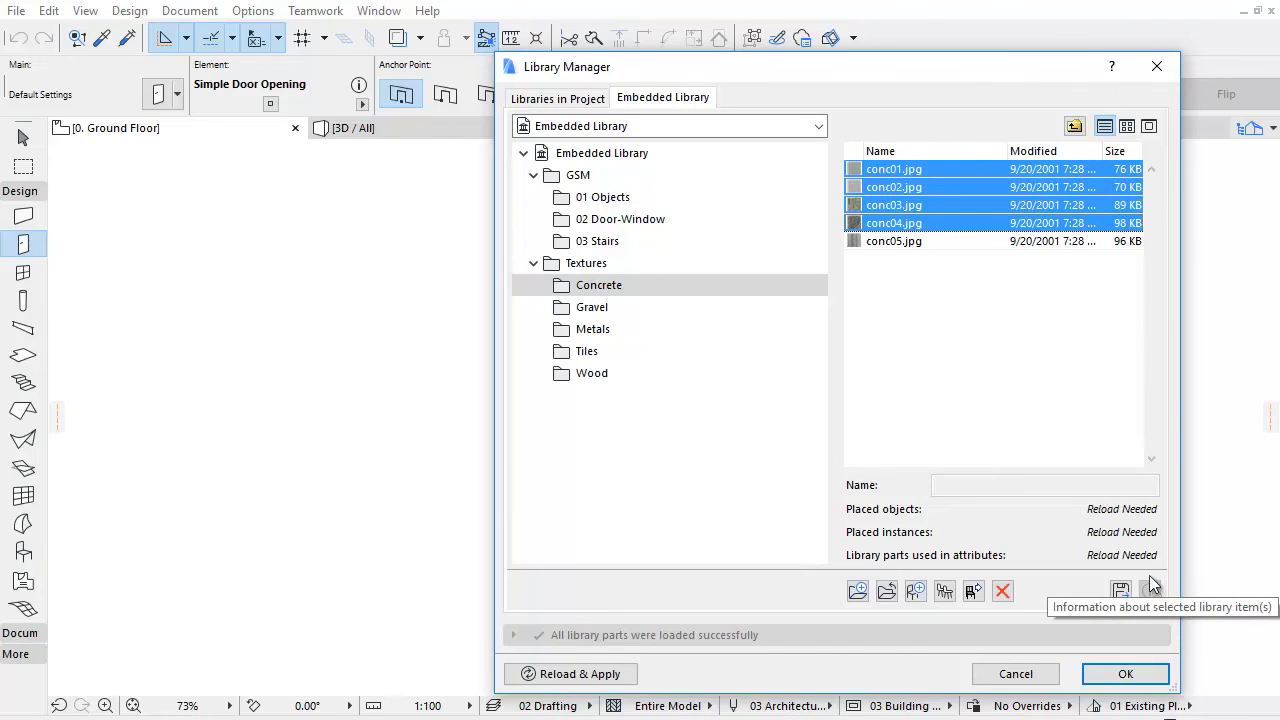
{"action": "left_click", "coordinate": [922, 319]}
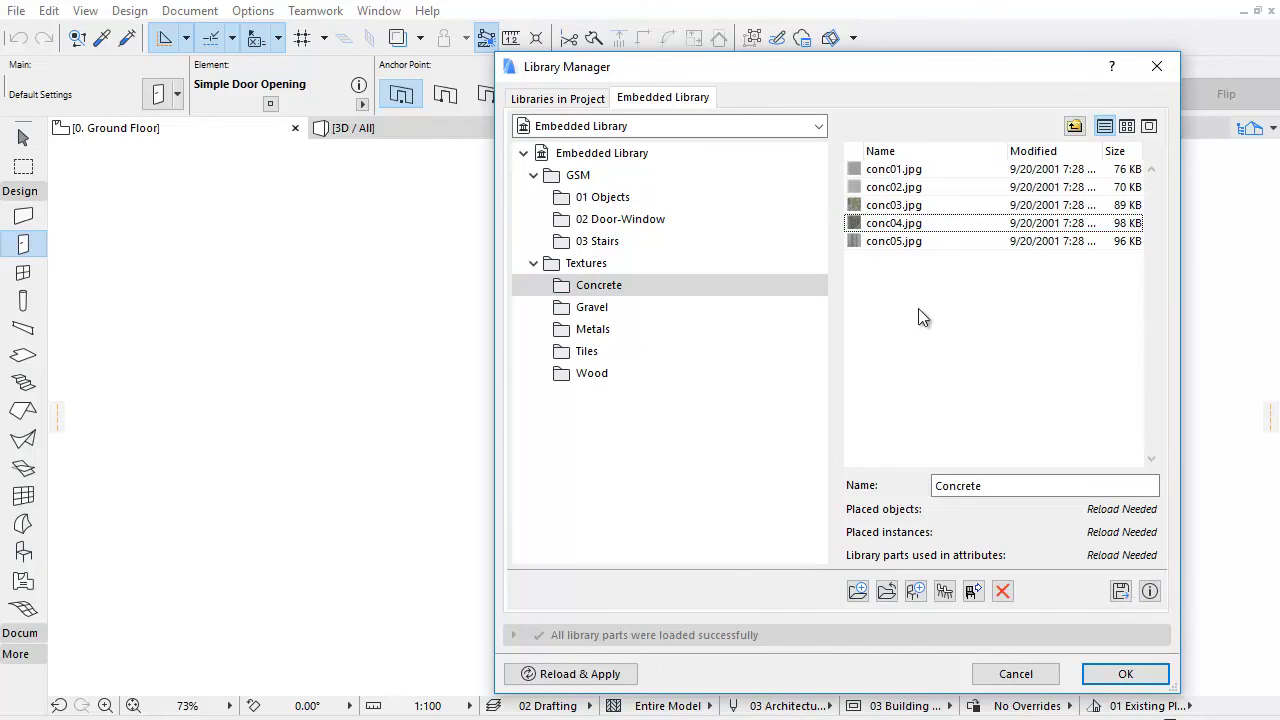
{"action": "right_click", "coordinate": [898, 230]}
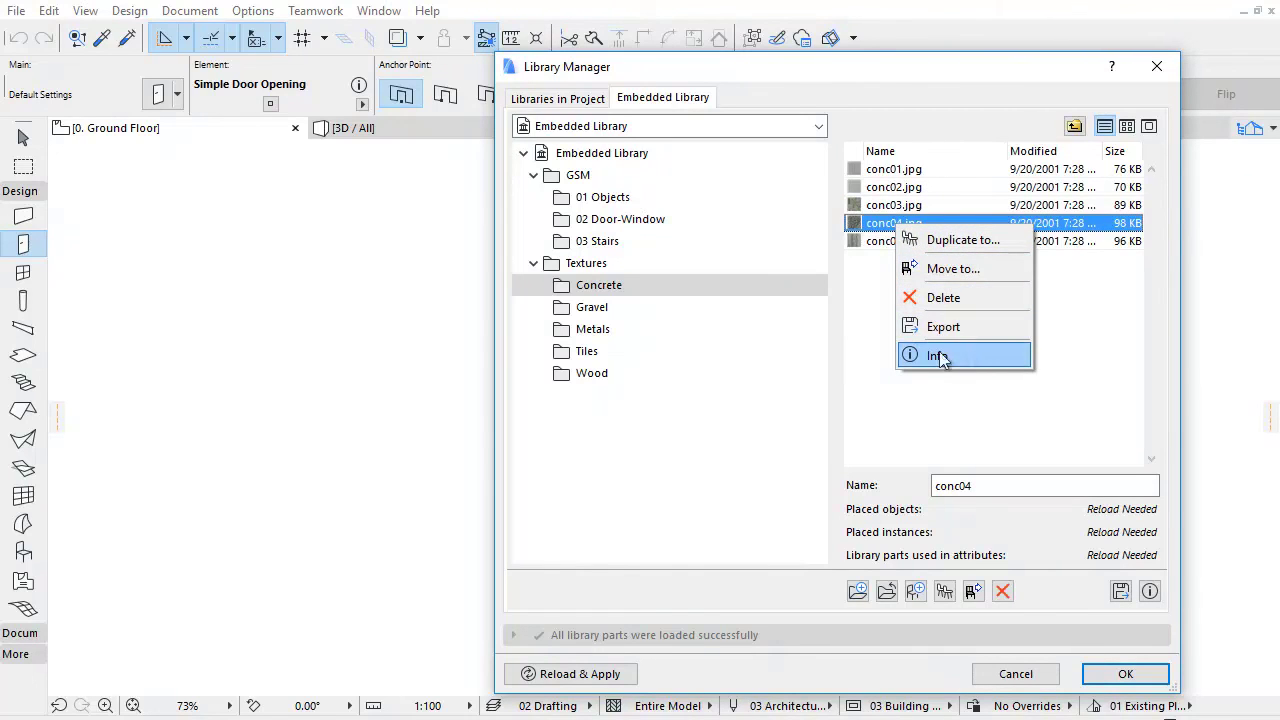
{"action": "right_click", "coordinate": [606, 286]}
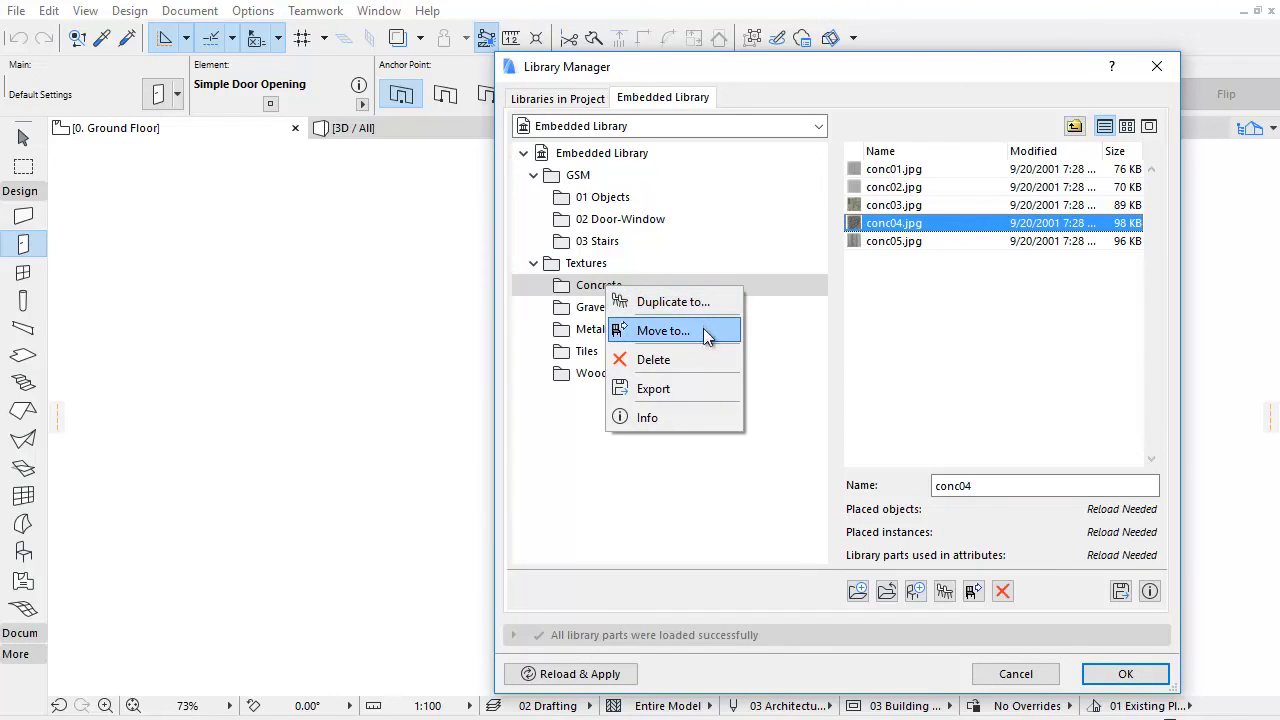
{"action": "left_click", "coordinate": [730, 446]}
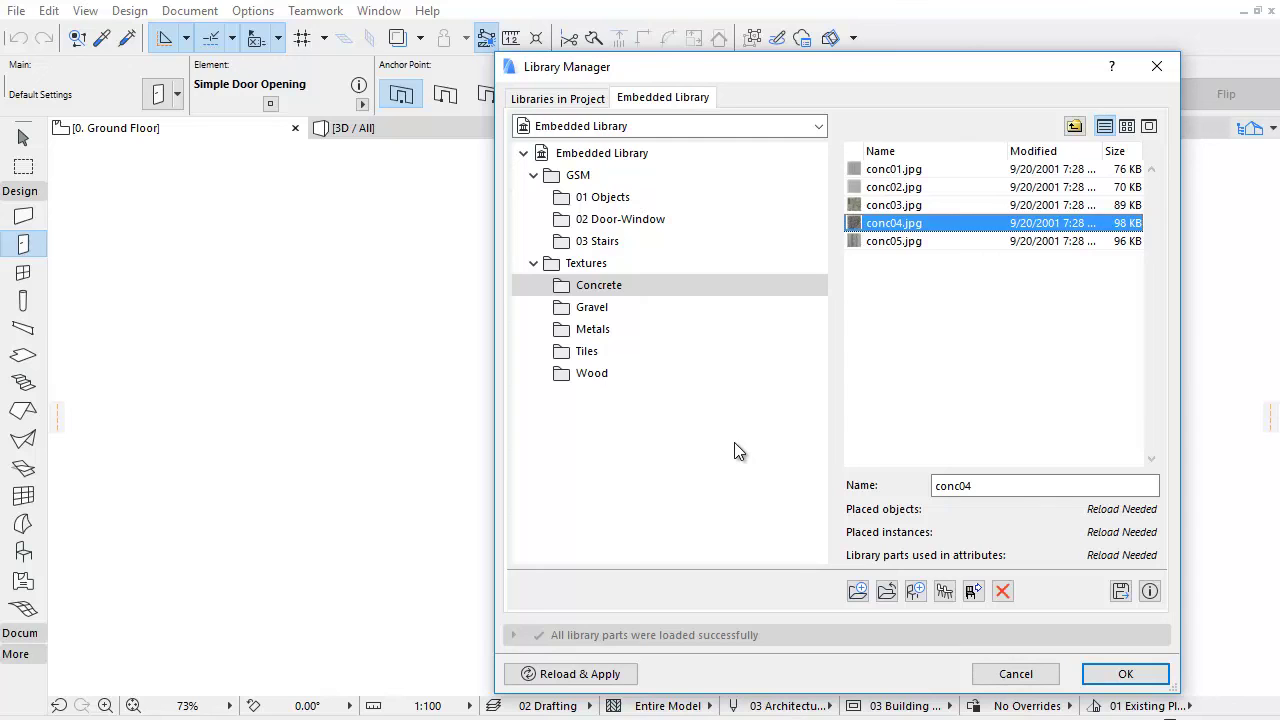
Switch the Library Manager to view the linked ARCHICAD Library 20
{"action": "left_click", "coordinate": [778, 130]}
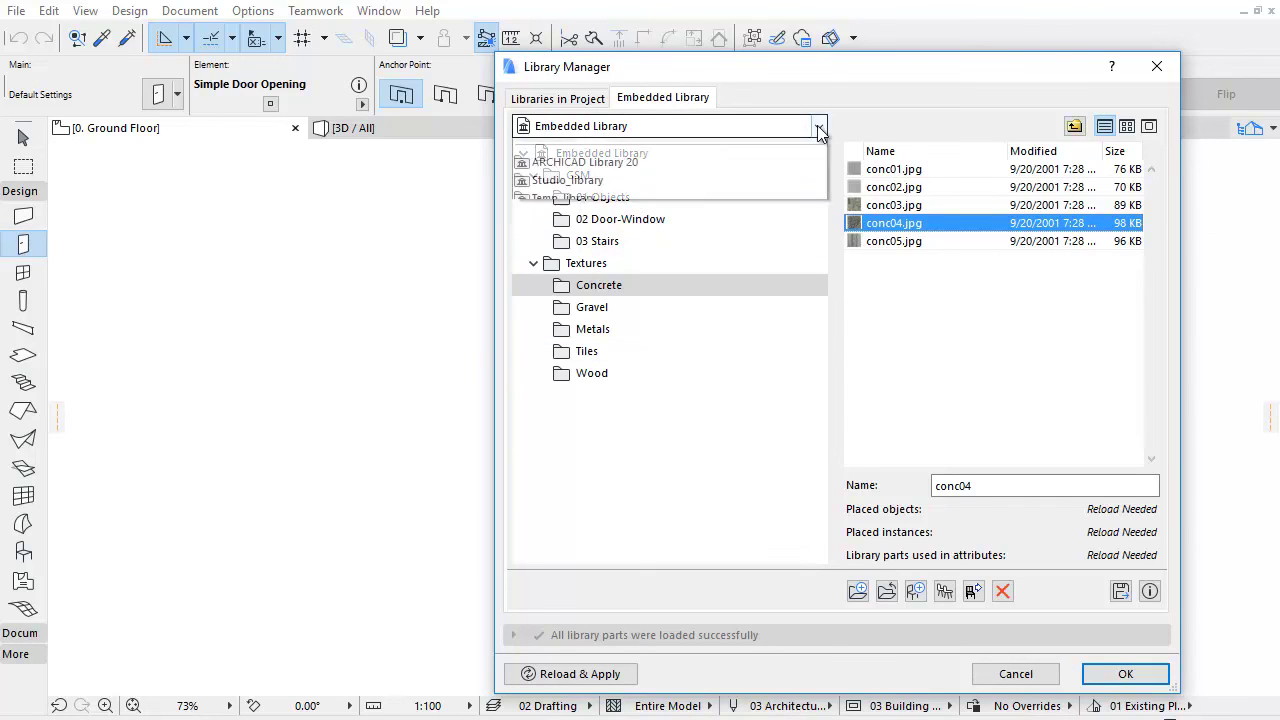
{"action": "left_click", "coordinate": [791, 177]}
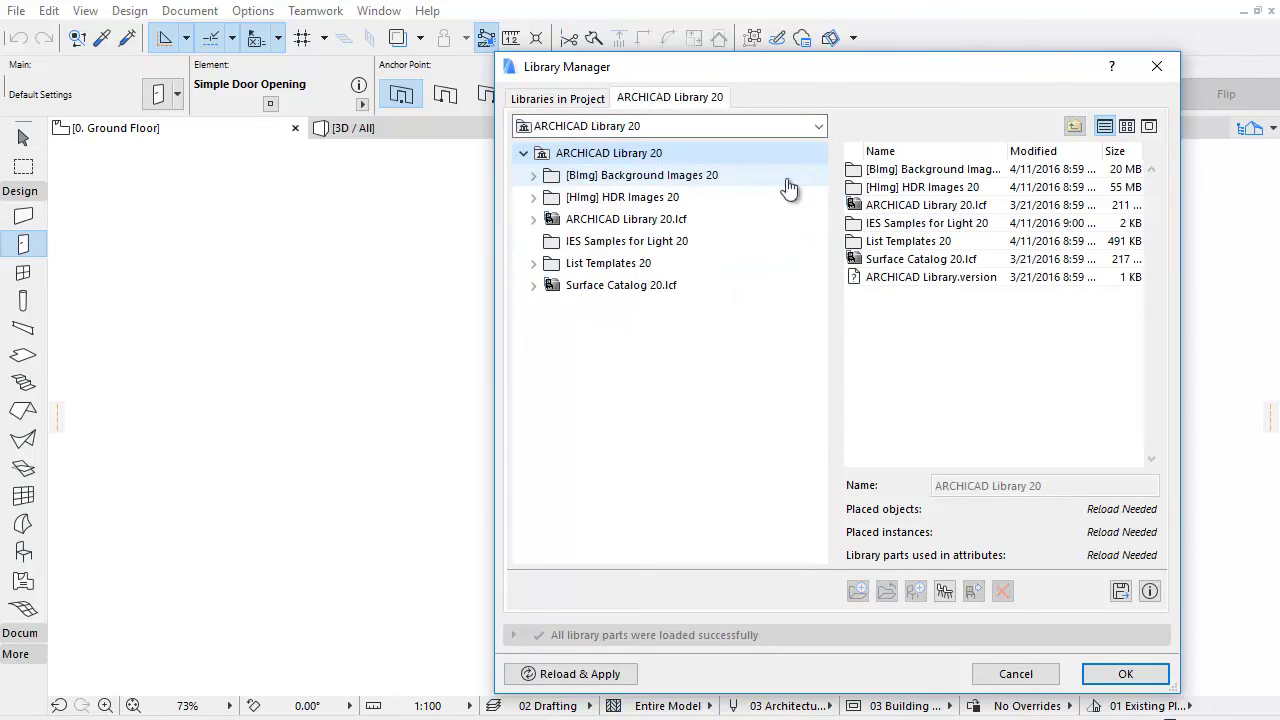